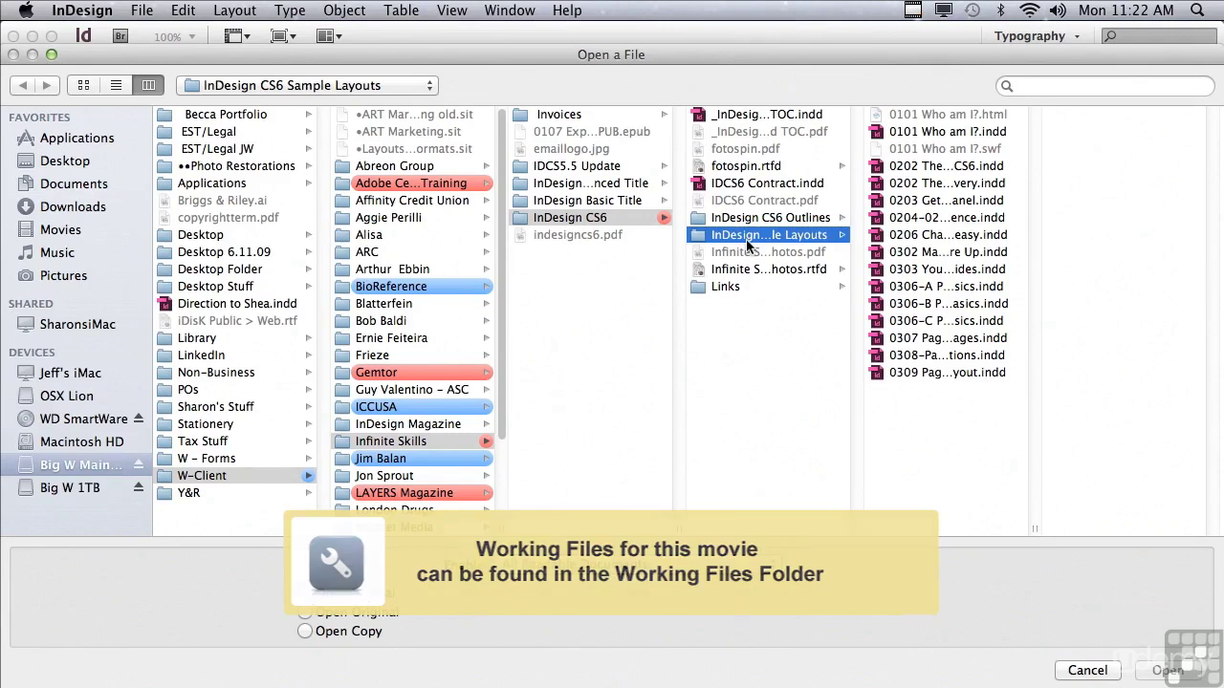
Open the document "0204-0205 What's Your Preference.indd" from the InDesign CS6 Sample Layouts folder.
{"action": "left_click", "coordinate": [901, 220]}
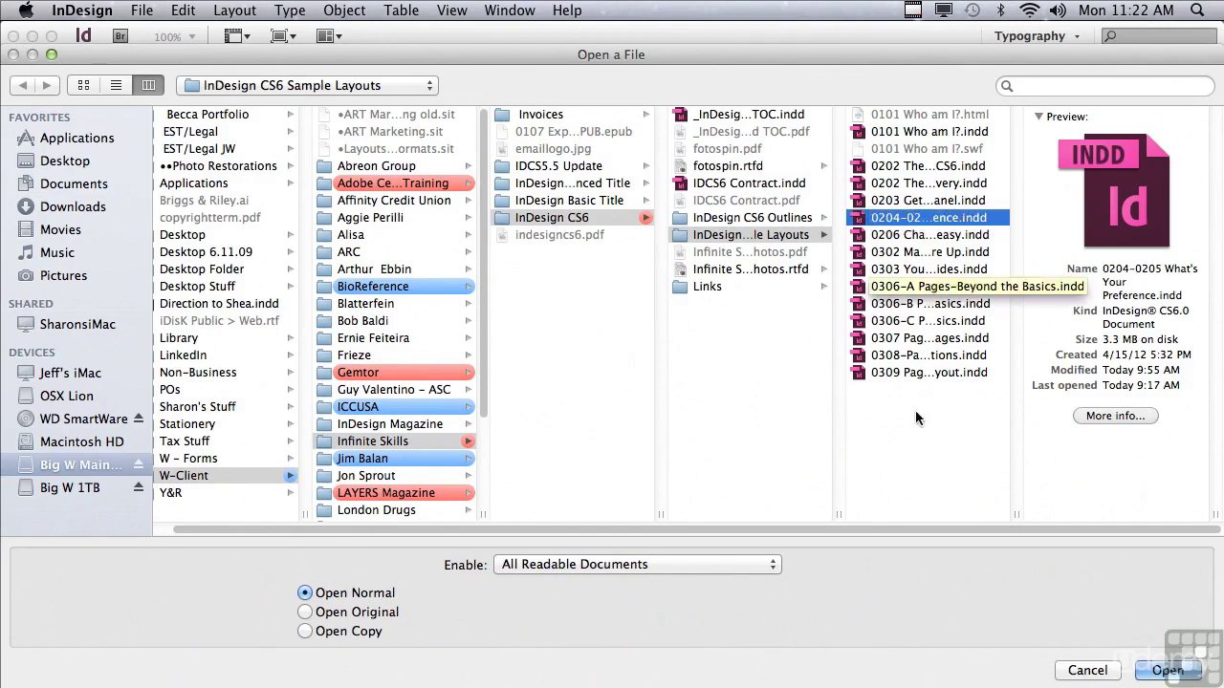
{"action": "left_click", "coordinate": [1156, 672]}
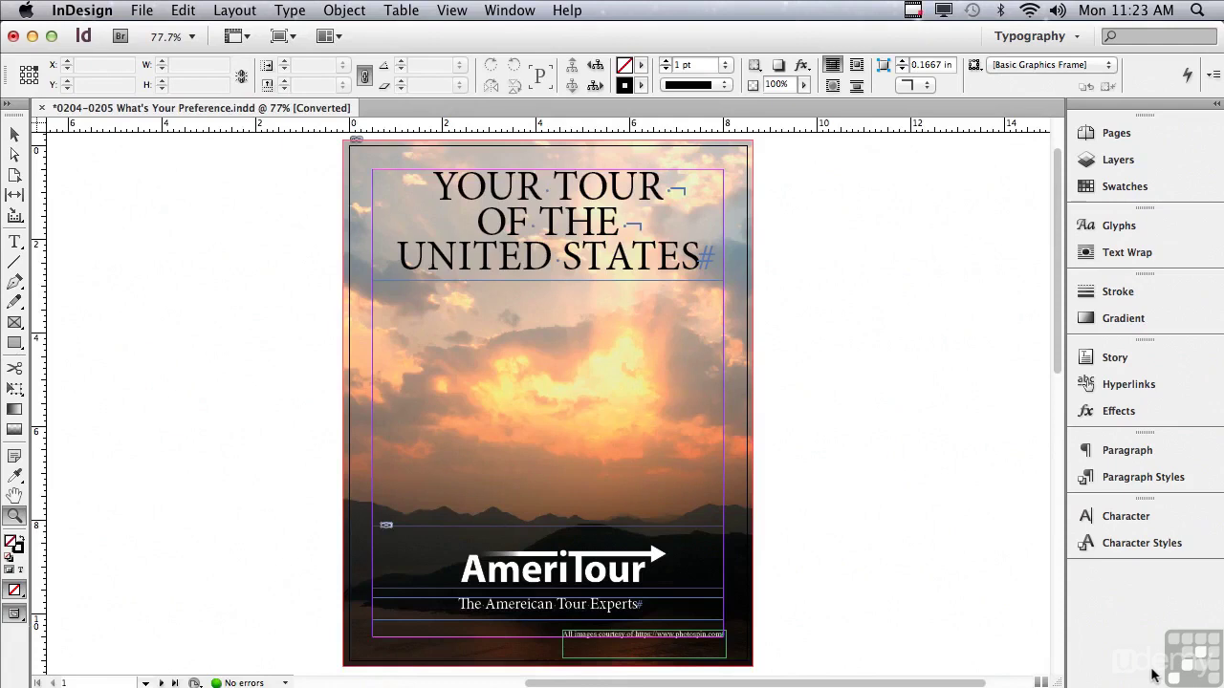
Enable Custom Tracking/Kerning highlighting in the Composition preferences and view the body text on page 3.
{"action": "key", "text": "super+k"}
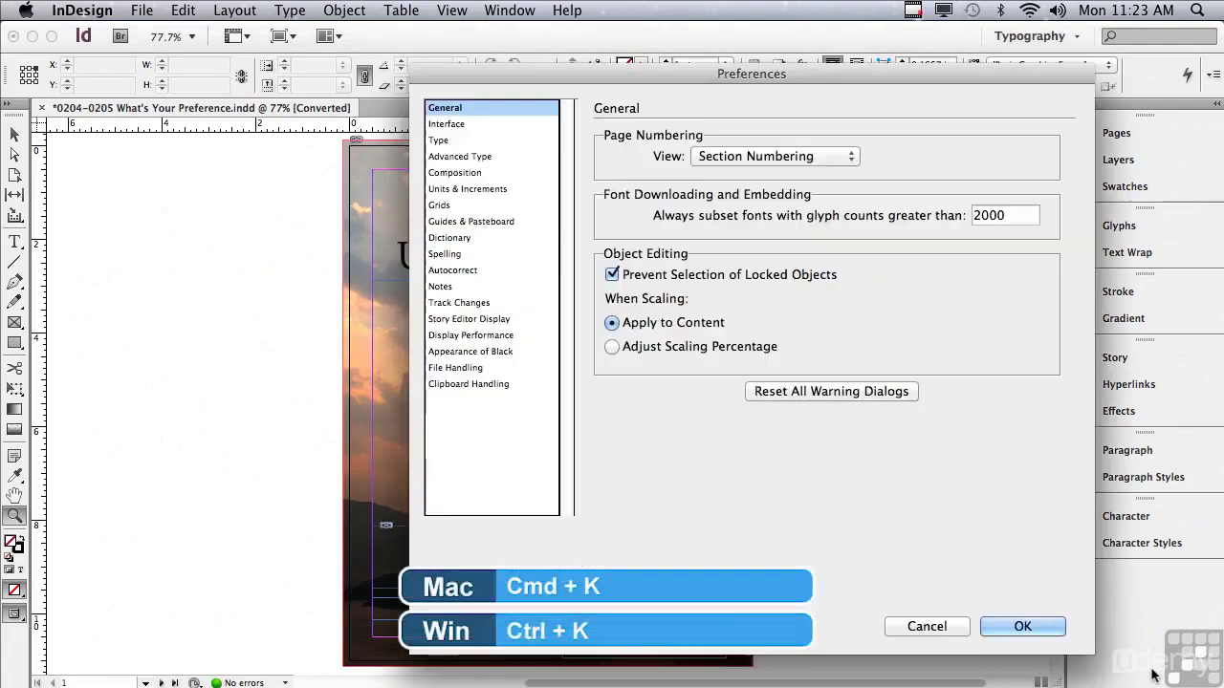
{"action": "left_click", "coordinate": [448, 173]}
{"action": "left_click_drag", "start_coordinate": [482, 84], "coordinate": [337, 41]}
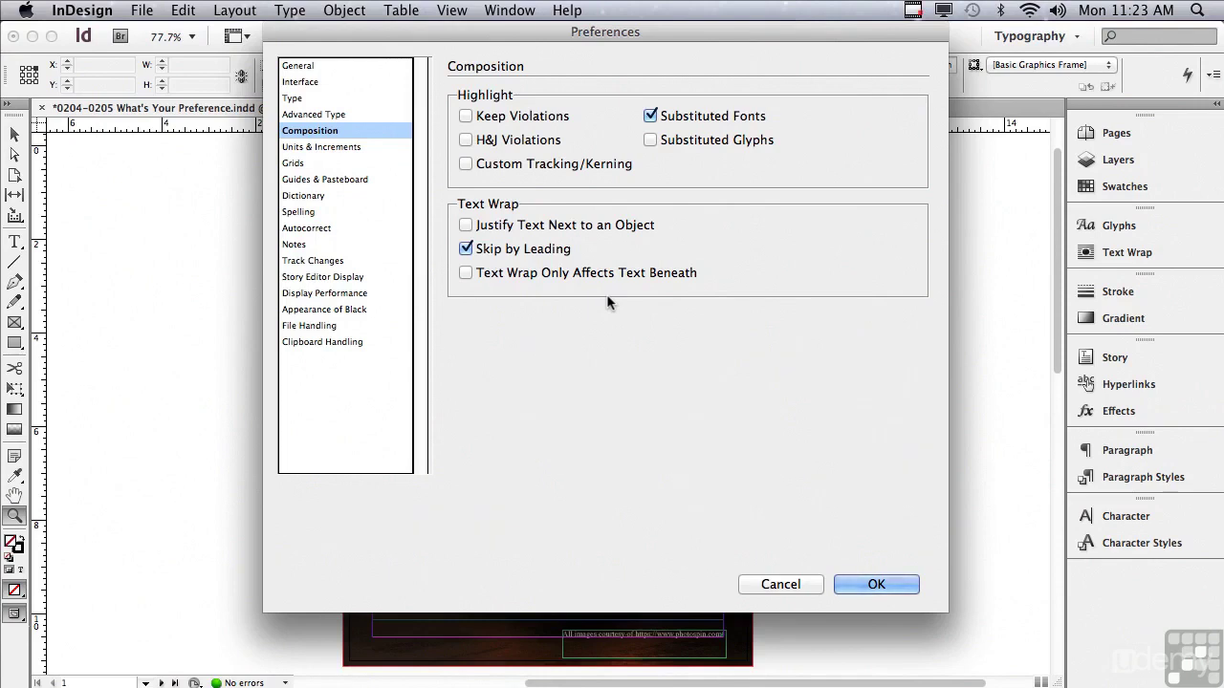
{"action": "left_click", "coordinate": [465, 164]}
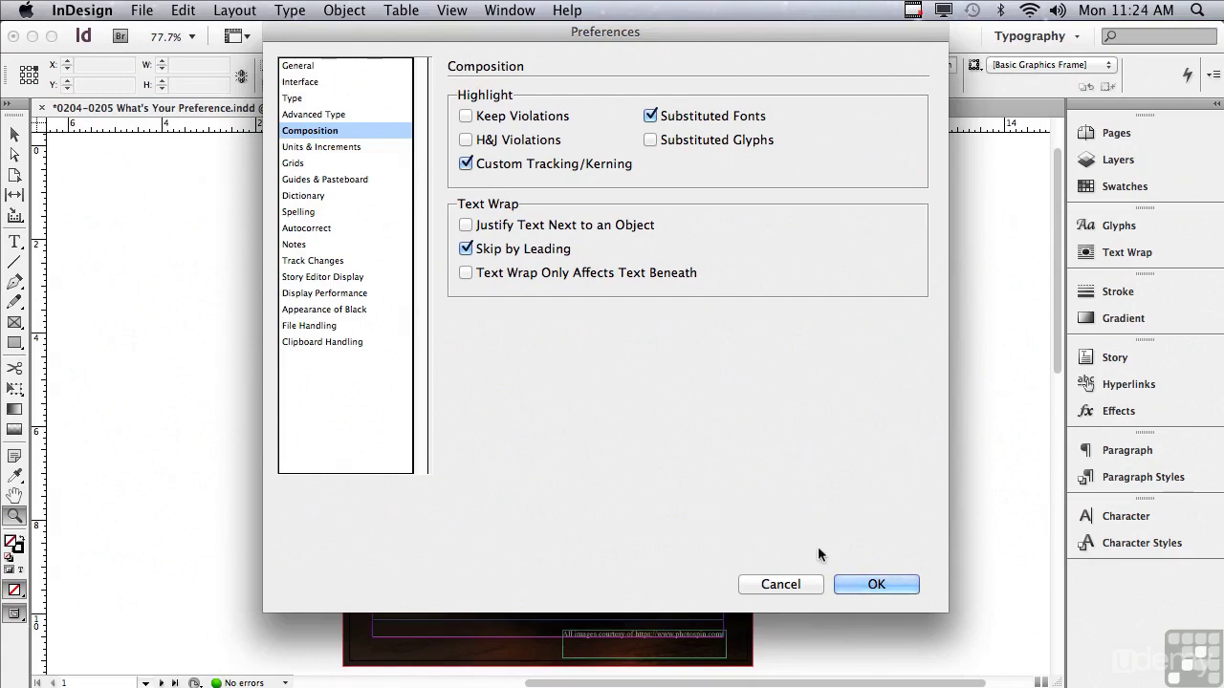
{"action": "left_click", "coordinate": [850, 581]}
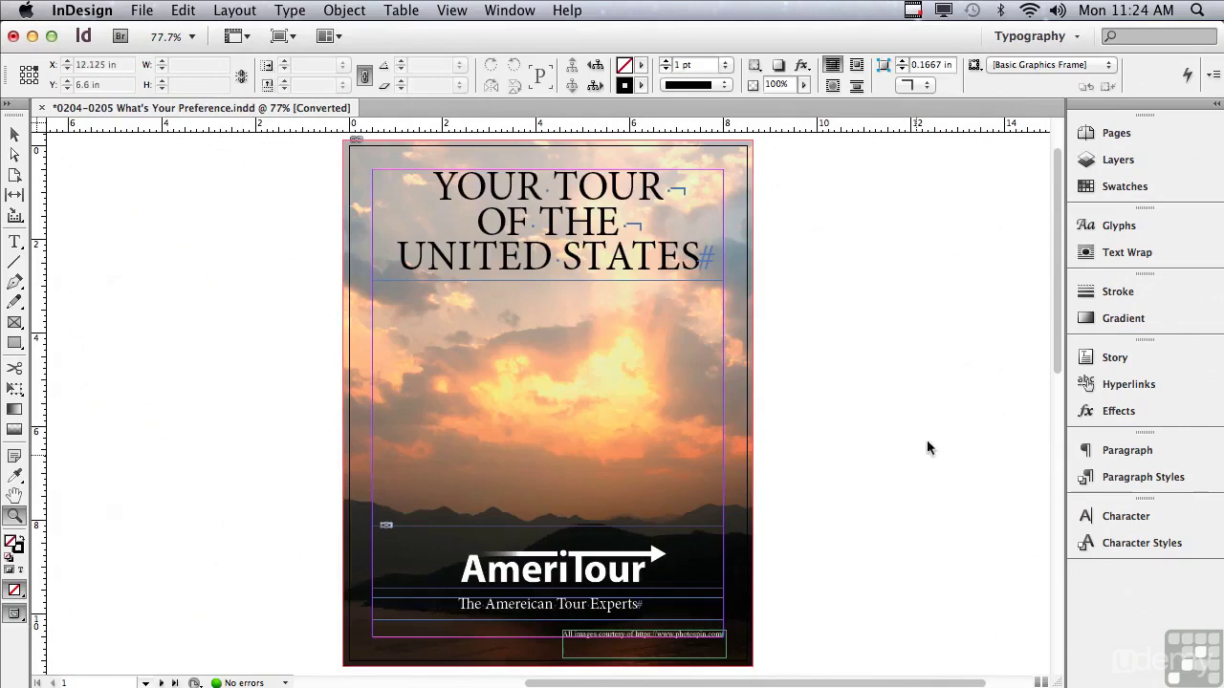
{"action": "left_click_drag", "start_coordinate": [1058, 226], "coordinate": [1033, 352]}
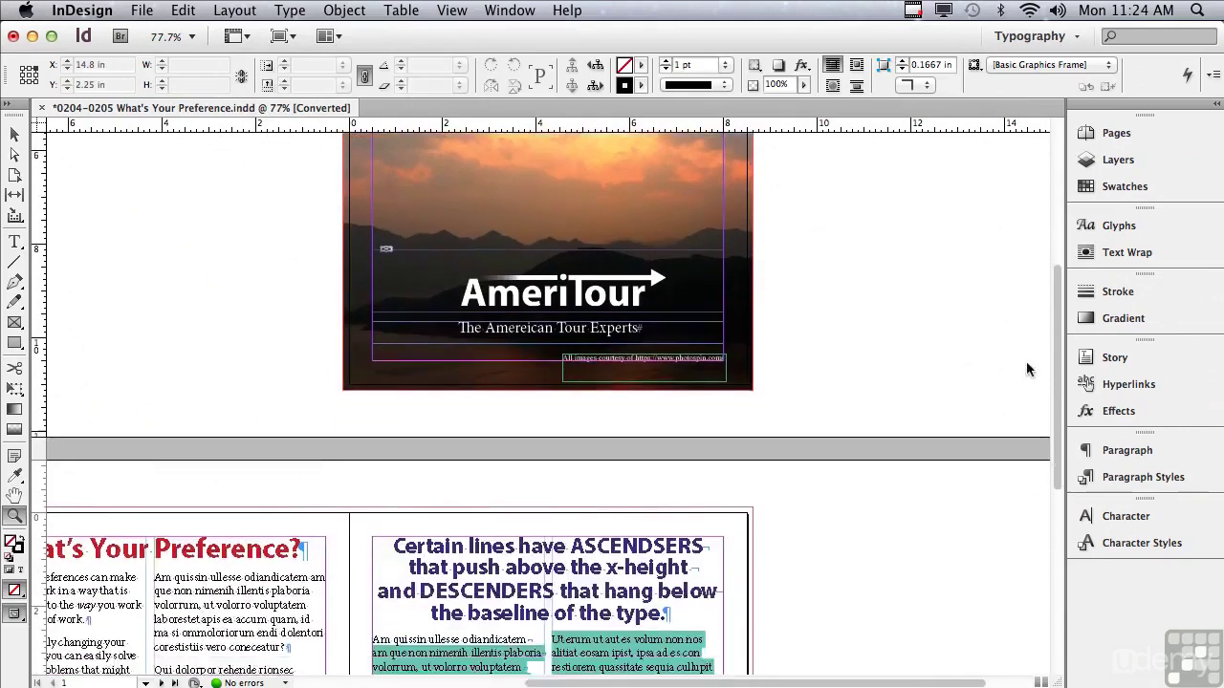
{"action": "scroll", "coordinate": [1032, 352], "scroll_direction": "down", "scroll_amount": 10}
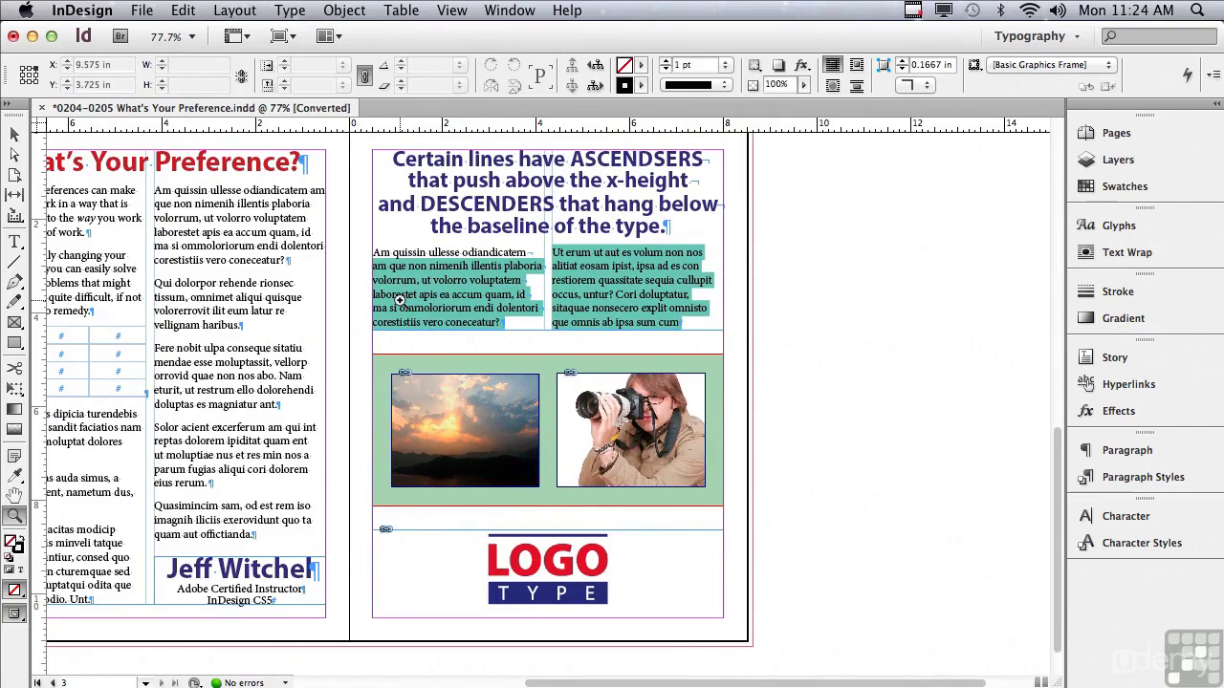
Turn off the Custom Tracking/Kerning highlight in the Composition preferences.
{"action": "key", "text": "super+k"}
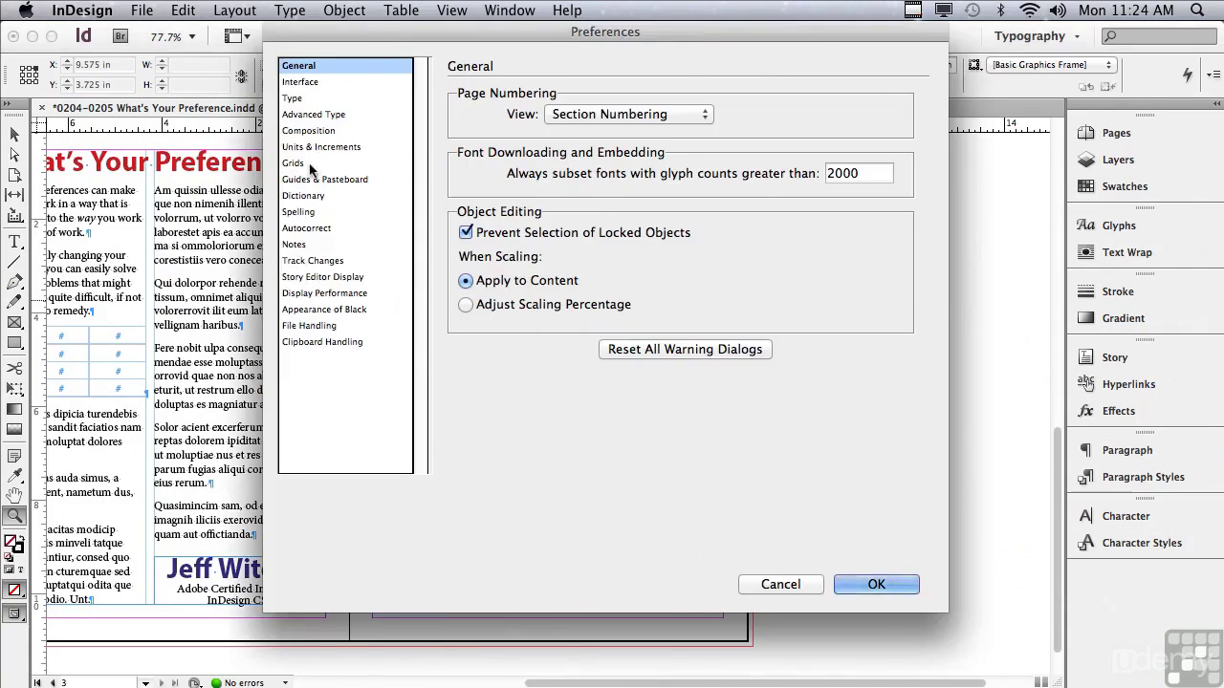
{"action": "left_click", "coordinate": [298, 128]}
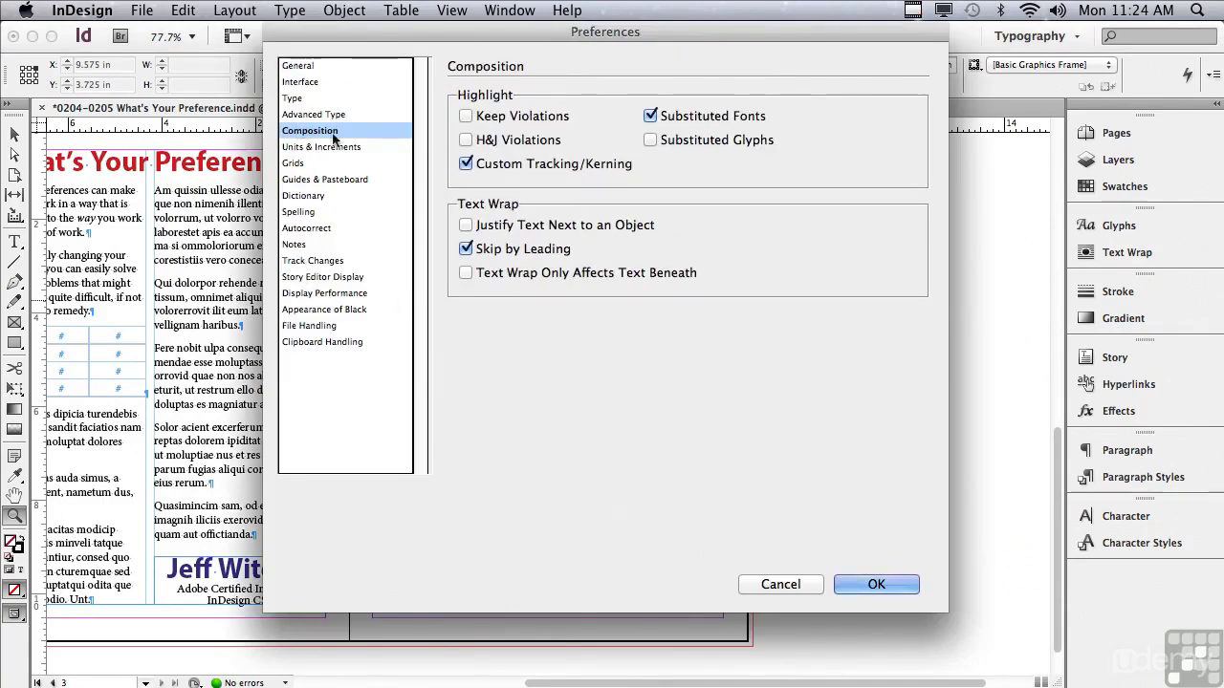
{"action": "left_click", "coordinate": [466, 165]}
{"action": "left_click", "coordinate": [465, 165]}
Examine the Units & Increments preferences and the measurement units available for the horizontal ruler.
{"action": "left_click", "coordinate": [351, 149]}
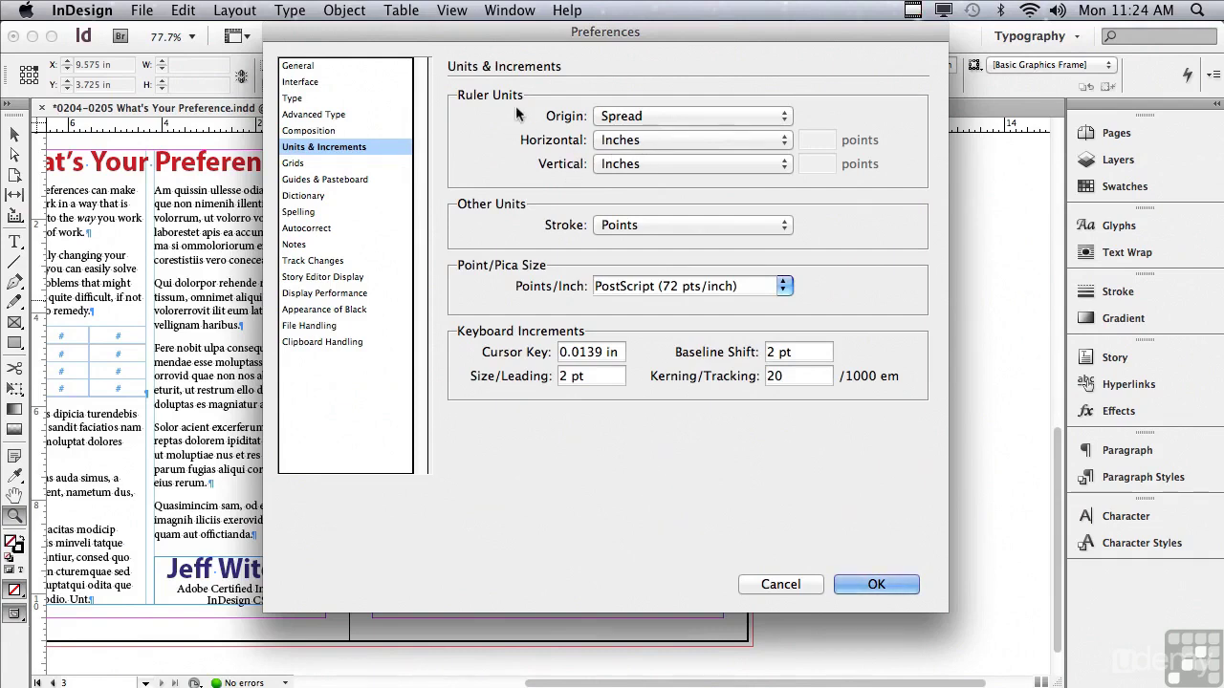
{"action": "left_click", "coordinate": [639, 139]}
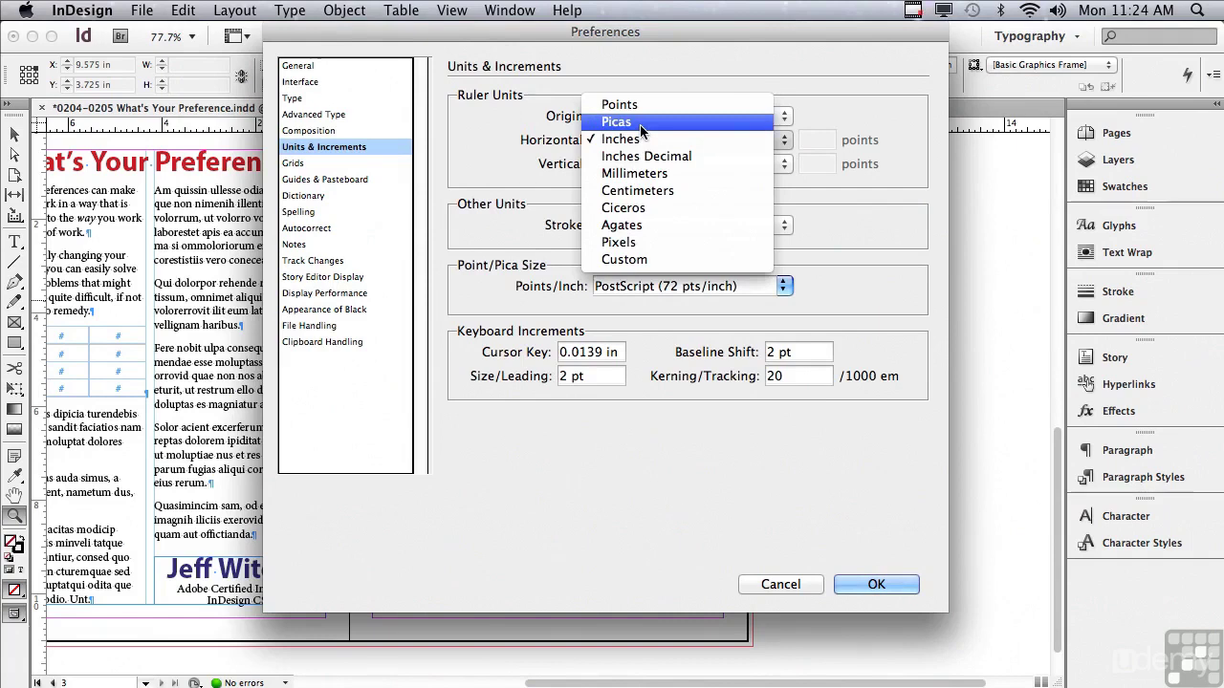
{"action": "left_click", "coordinate": [496, 132]}
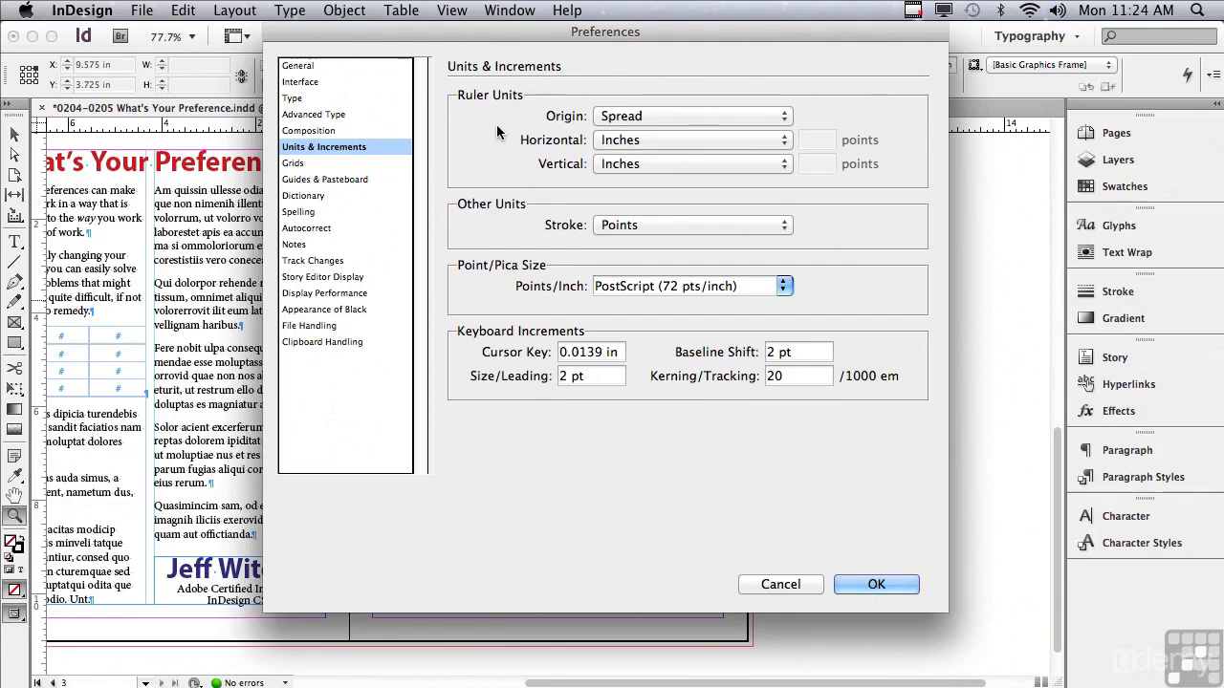
{"action": "left_click", "coordinate": [621, 142]}
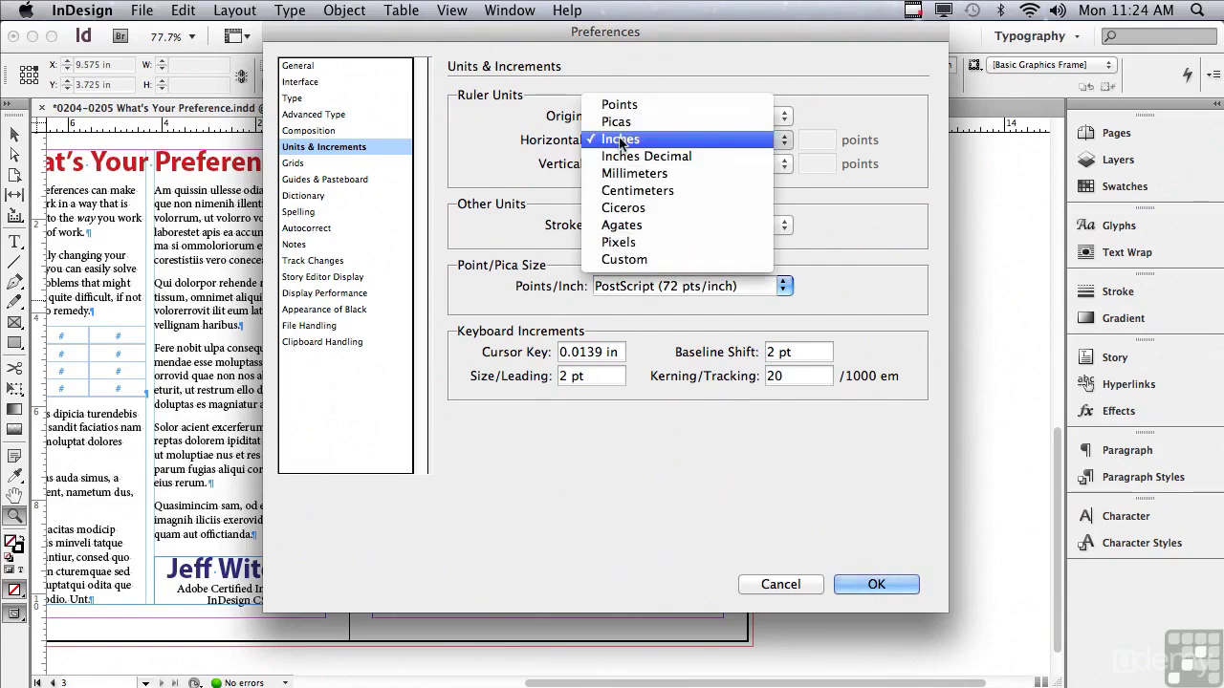
{"action": "left_click", "coordinate": [445, 165]}
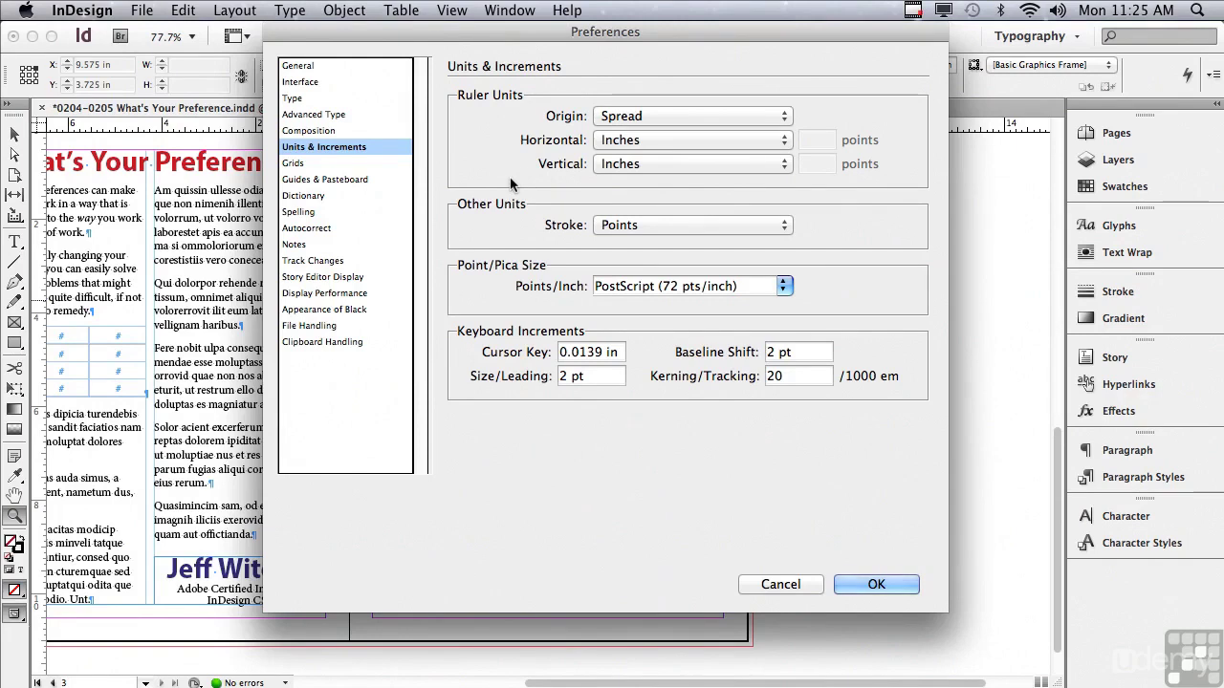
Review the baseline and document grid settings in the Grids preferences, and apply the preferences.
{"action": "left_click", "coordinate": [294, 164]}
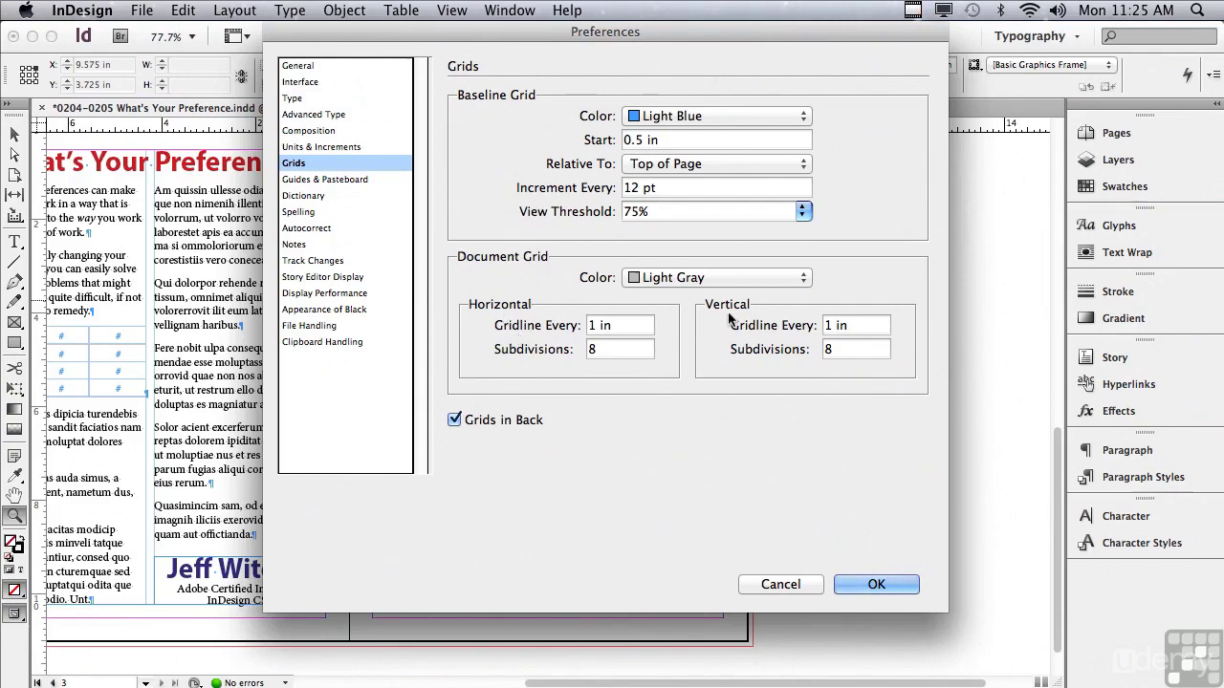
{"action": "double_click", "coordinate": [604, 352]}
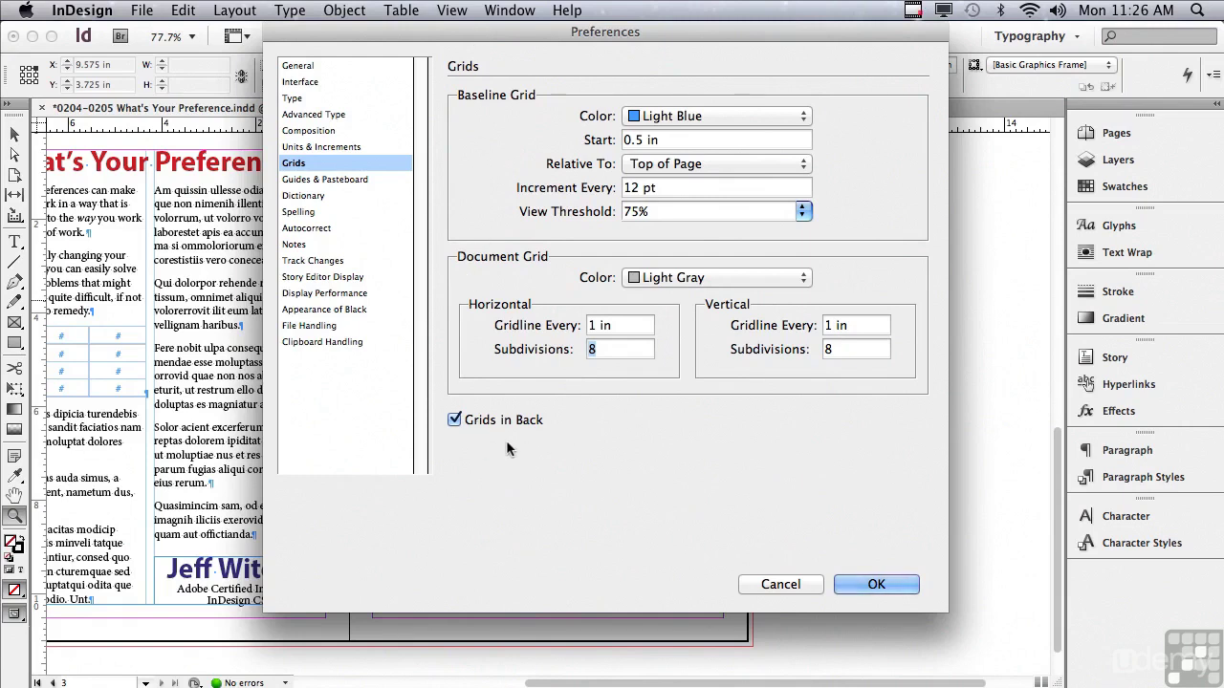
{"action": "left_click_drag", "start_coordinate": [536, 36], "coordinate": [1045, 119]}
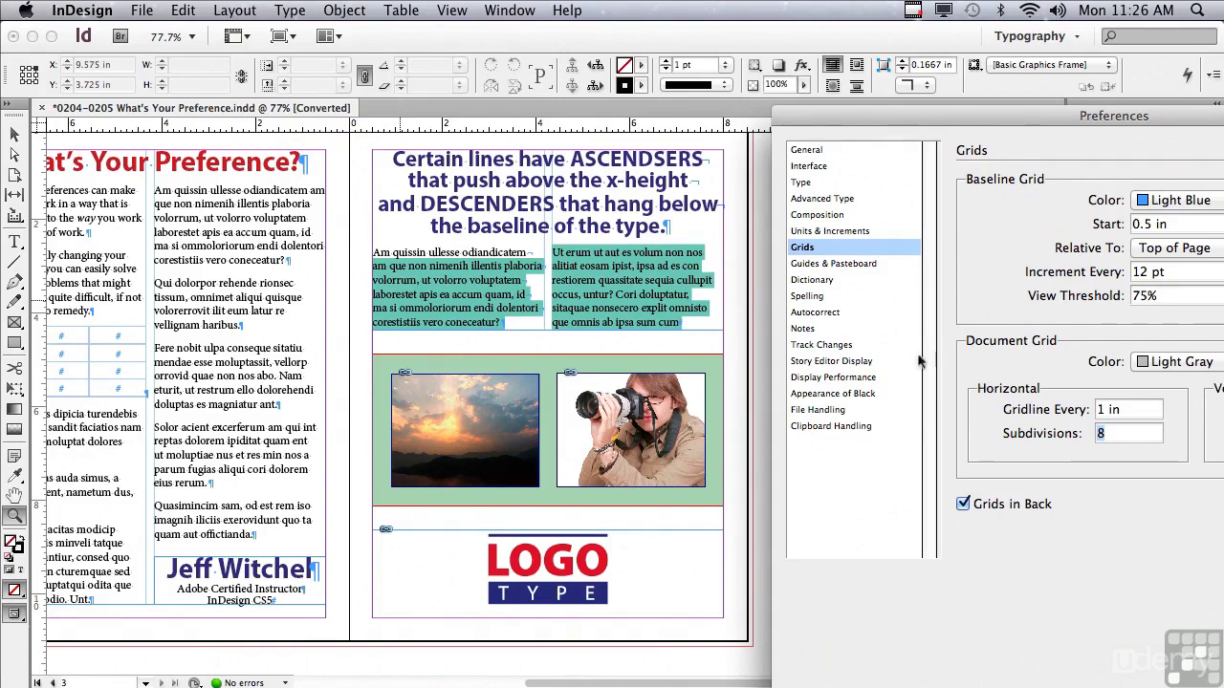
{"action": "left_click_drag", "start_coordinate": [819, 108], "coordinate": [239, 8]}
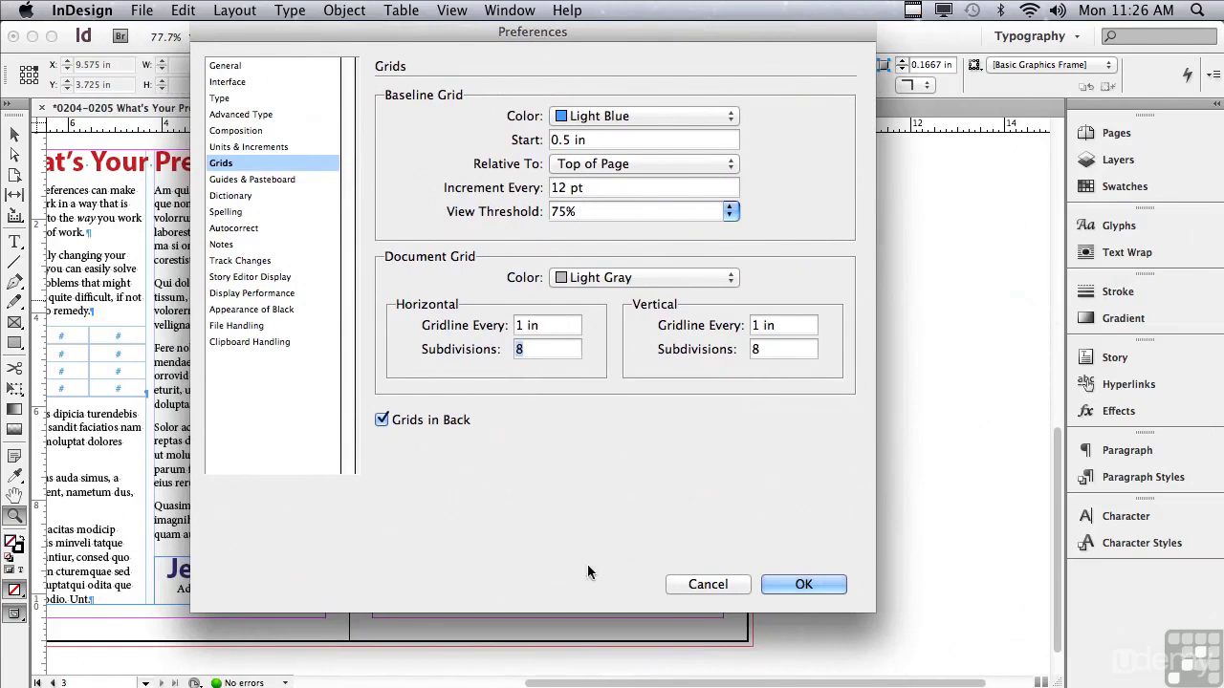
{"action": "left_click", "coordinate": [772, 585]}
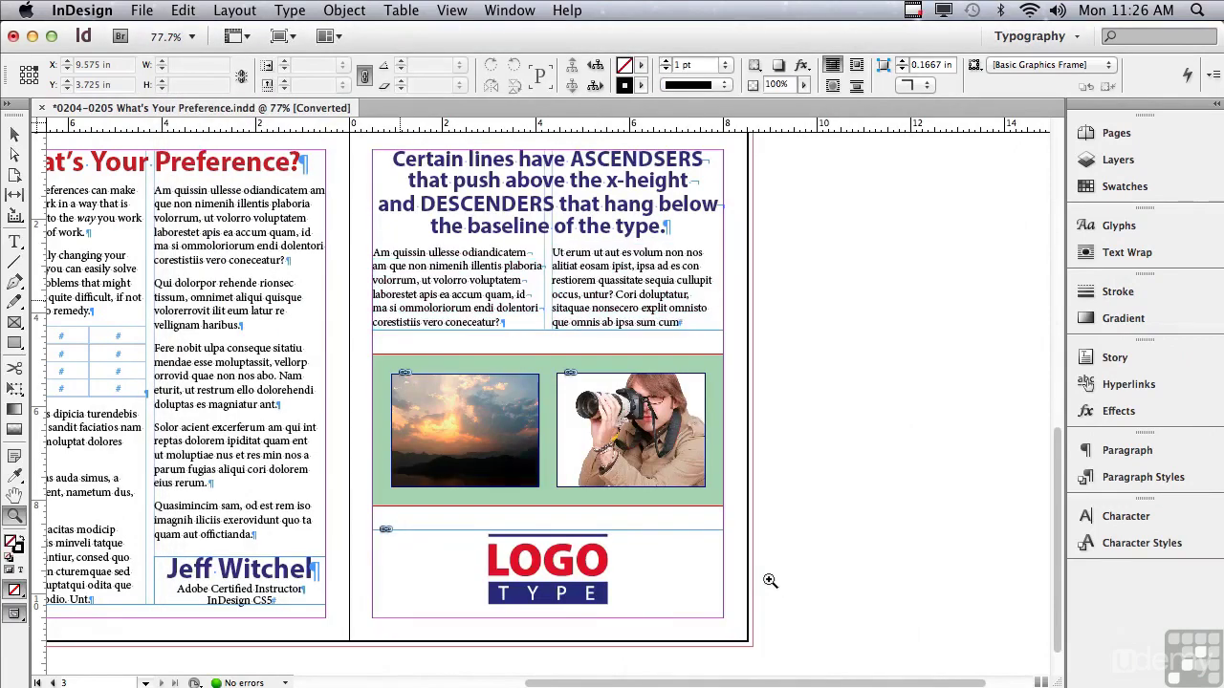
Show the document grid on the layout.
{"action": "left_click", "coordinate": [453, 9]}
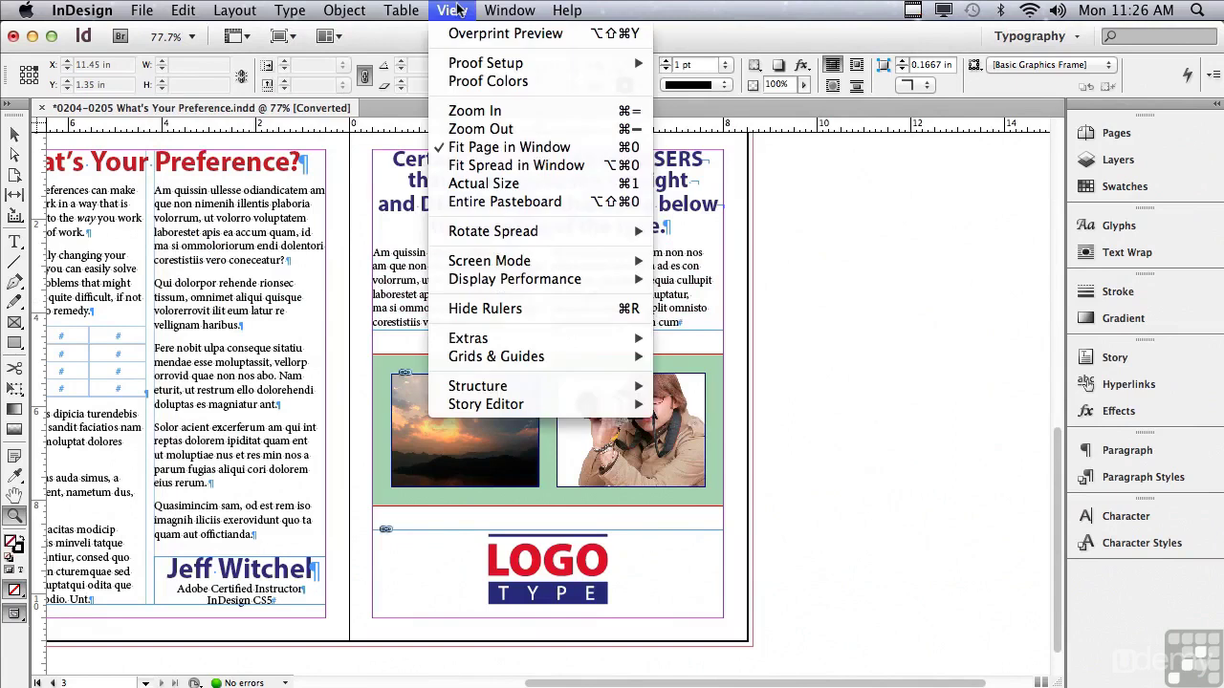
{"action": "mouse_move", "coordinate": [488, 361]}
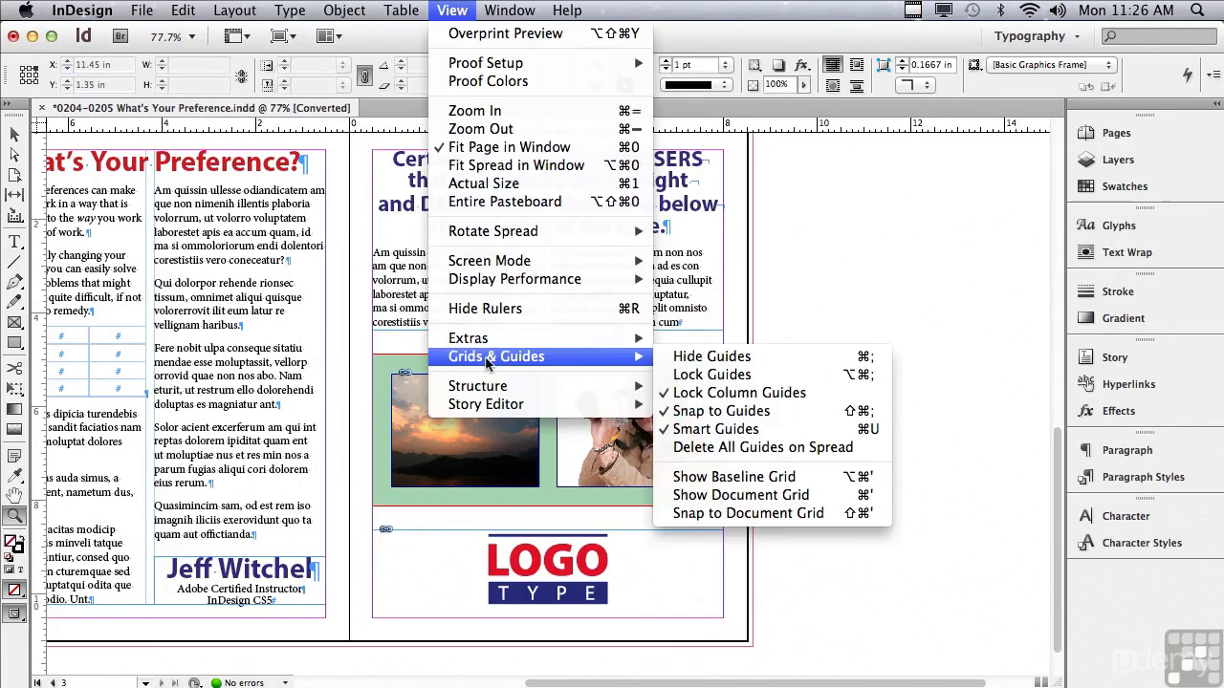
{"action": "left_click", "coordinate": [695, 496]}
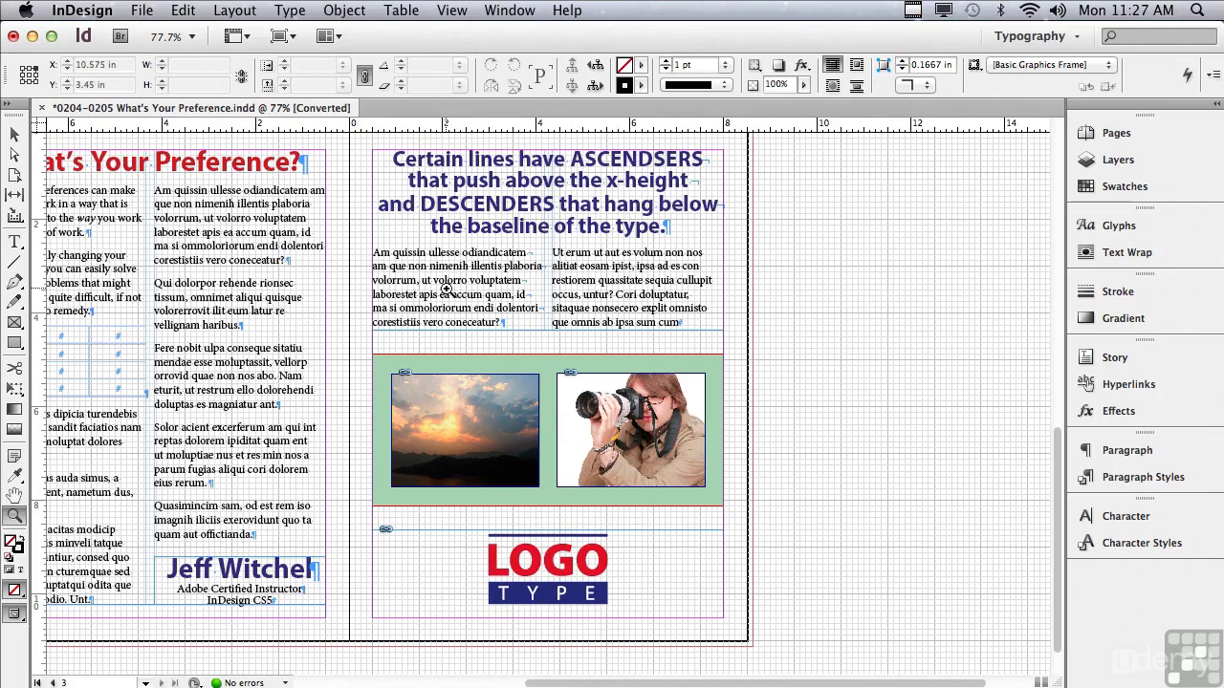
Turn off Grids in Back in the Grids preferences so the grid is drawn in front of the page objects.
{"action": "left_click", "coordinate": [56, 9]}
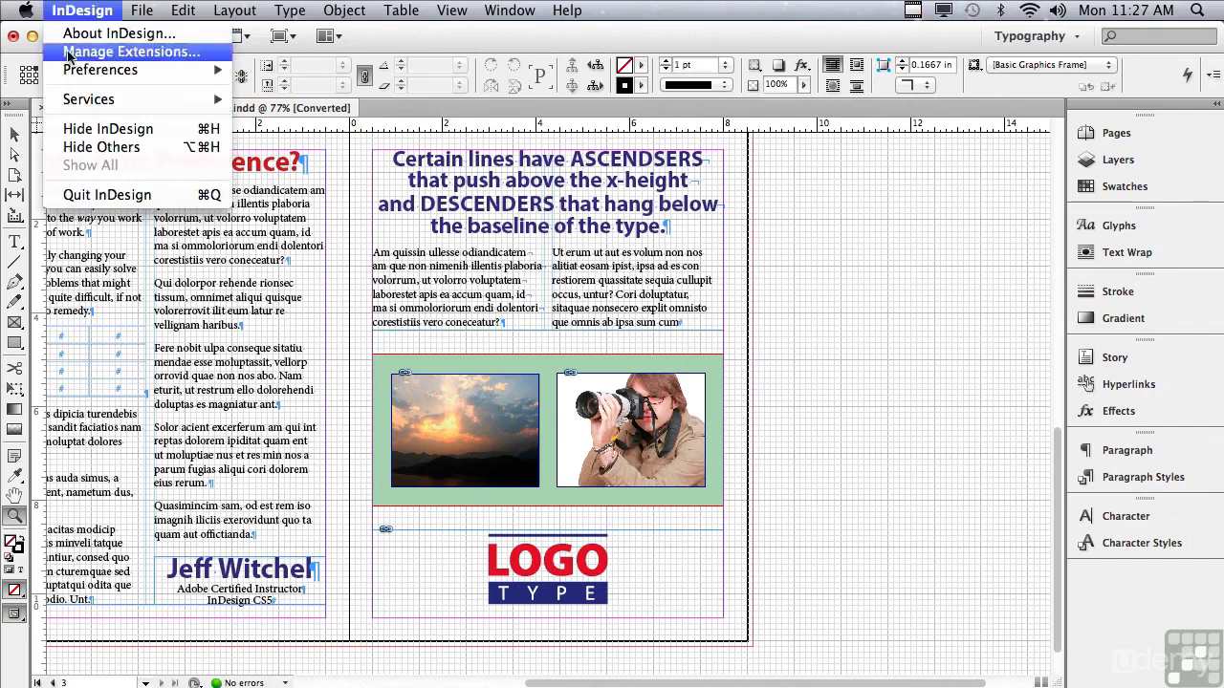
{"action": "mouse_move", "coordinate": [146, 69]}
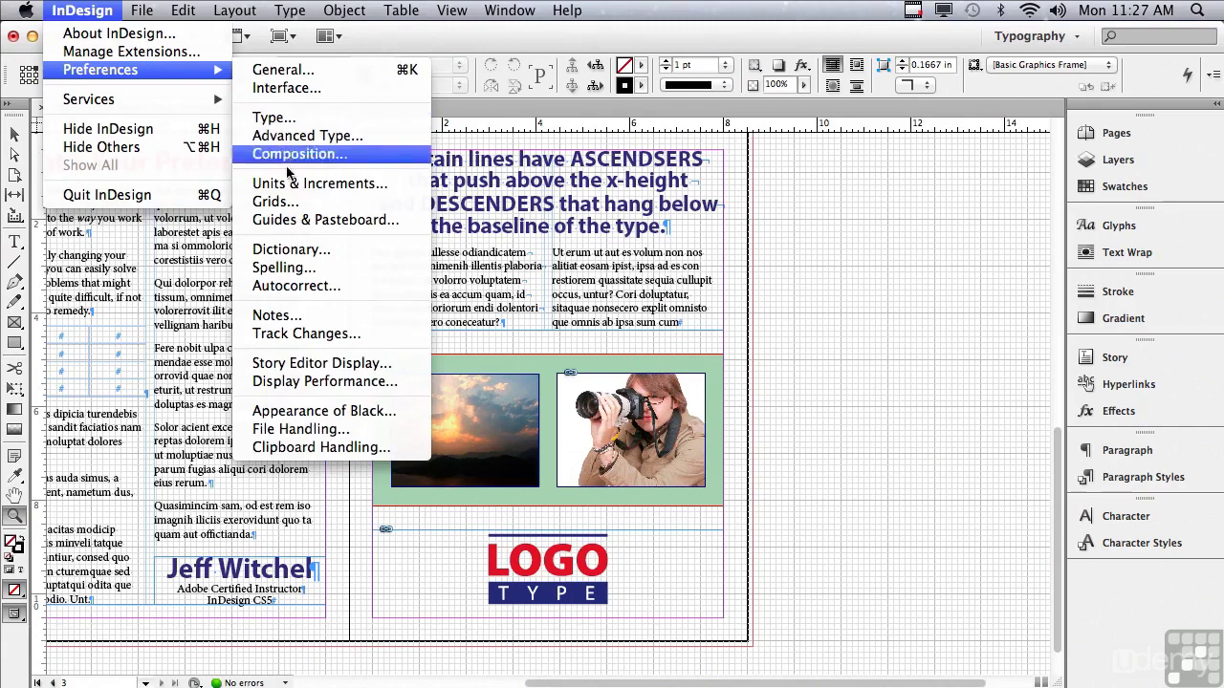
{"action": "left_click", "coordinate": [284, 206]}
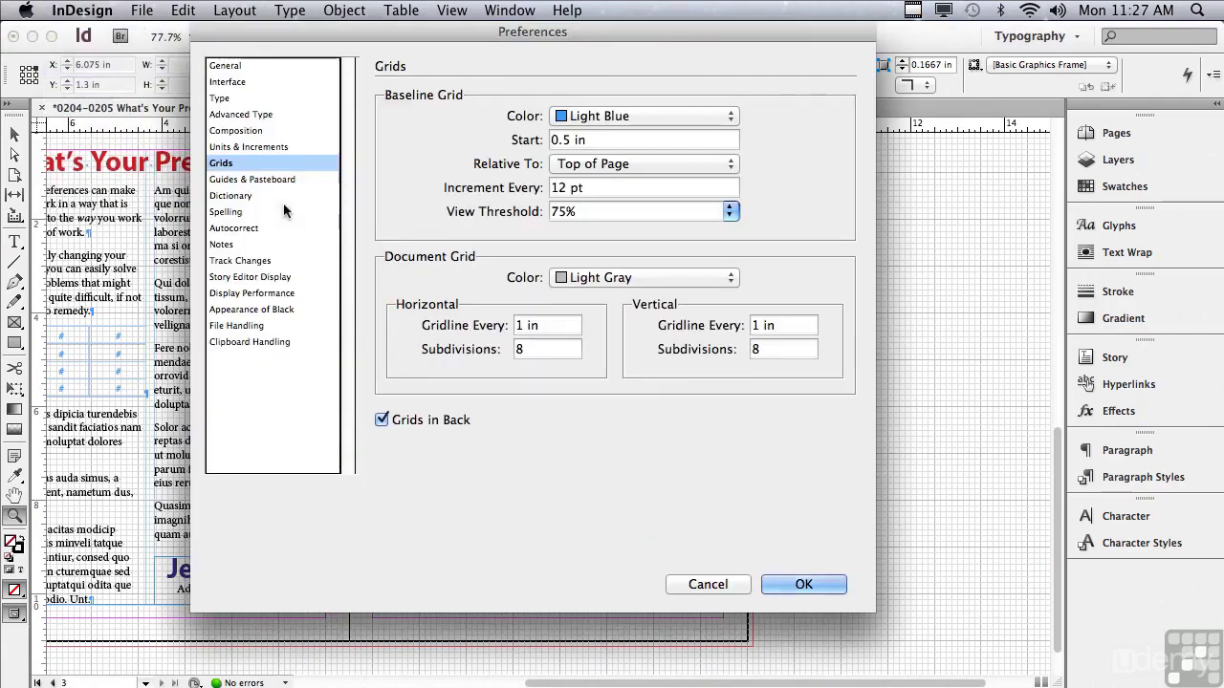
{"action": "left_click", "coordinate": [382, 419]}
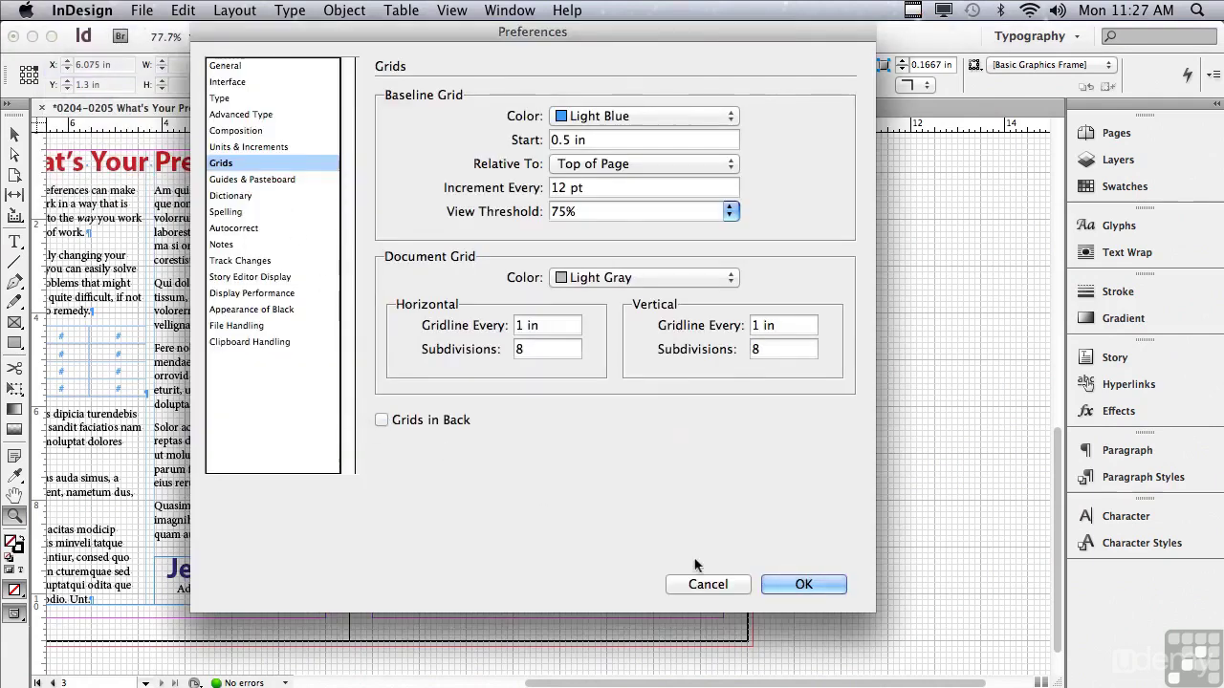
{"action": "left_click", "coordinate": [764, 584]}
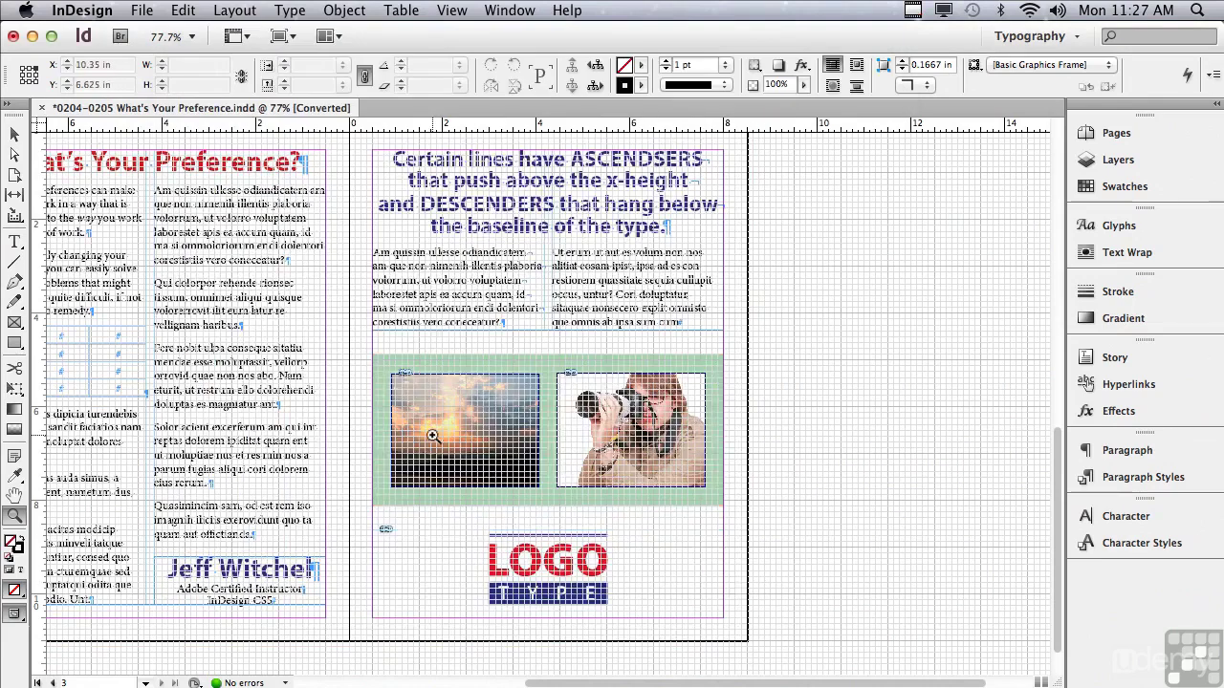
Switch to the Selection tool and turn Grids in Back on in the Grids preferences.
{"action": "left_click", "coordinate": [14, 134]}
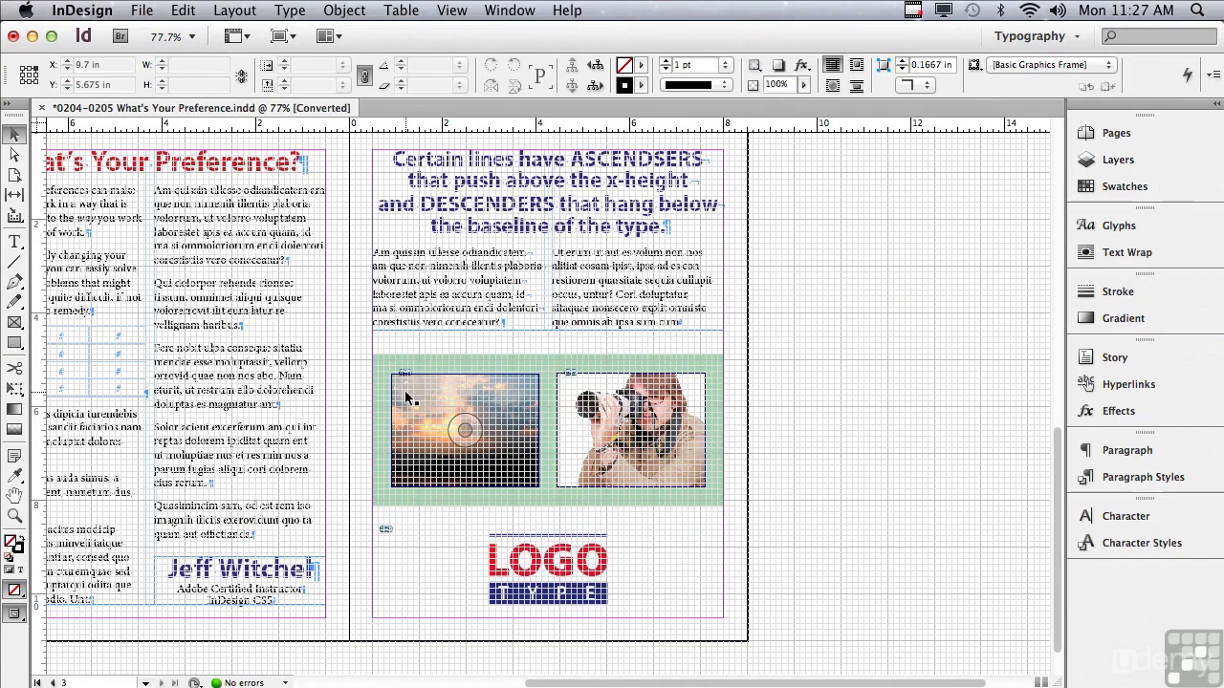
{"action": "left_click", "coordinate": [86, 11]}
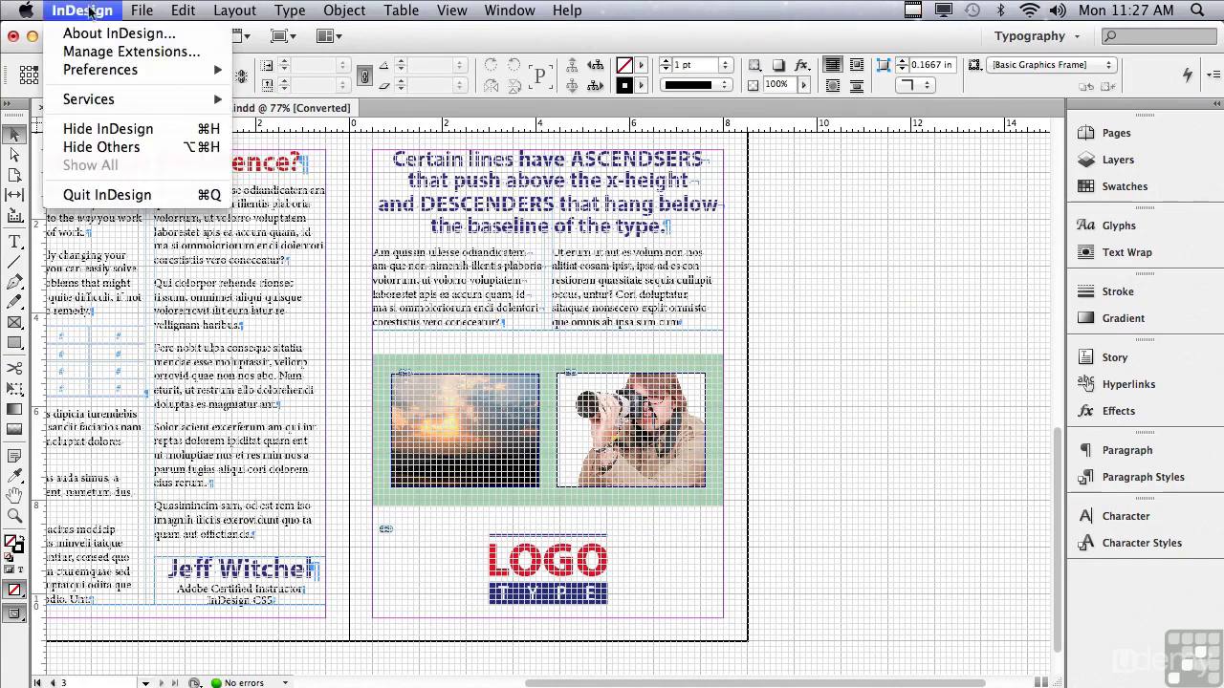
{"action": "mouse_move", "coordinate": [92, 70]}
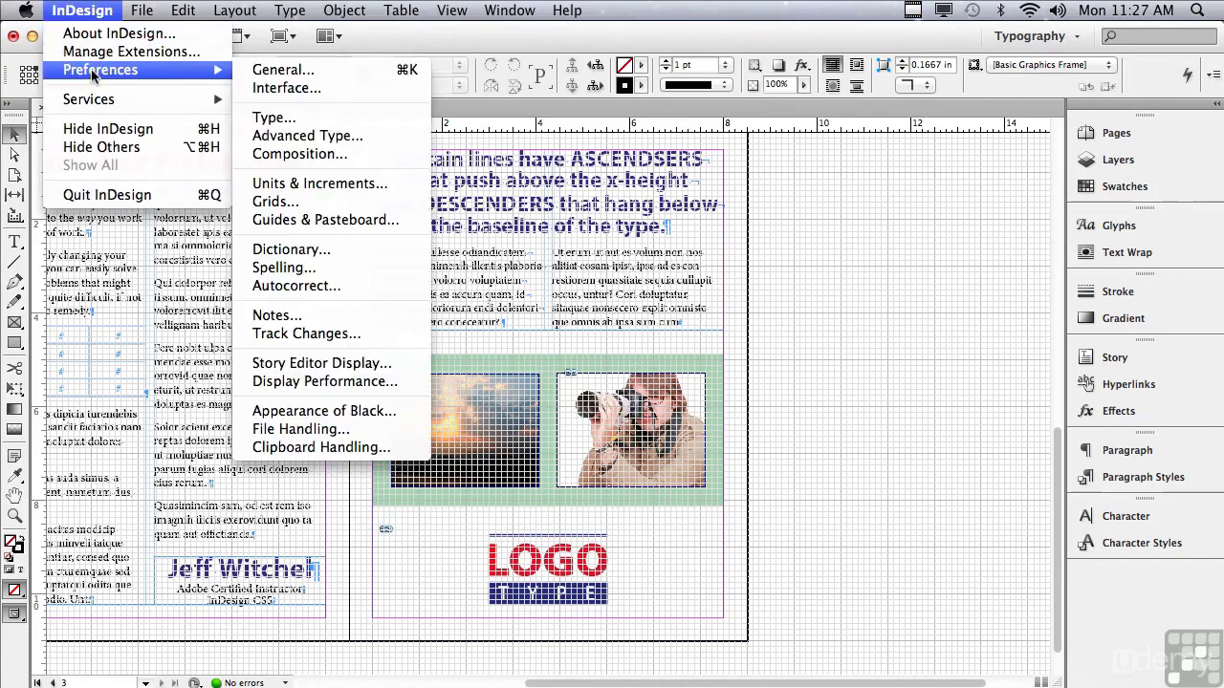
{"action": "left_click", "coordinate": [284, 206]}
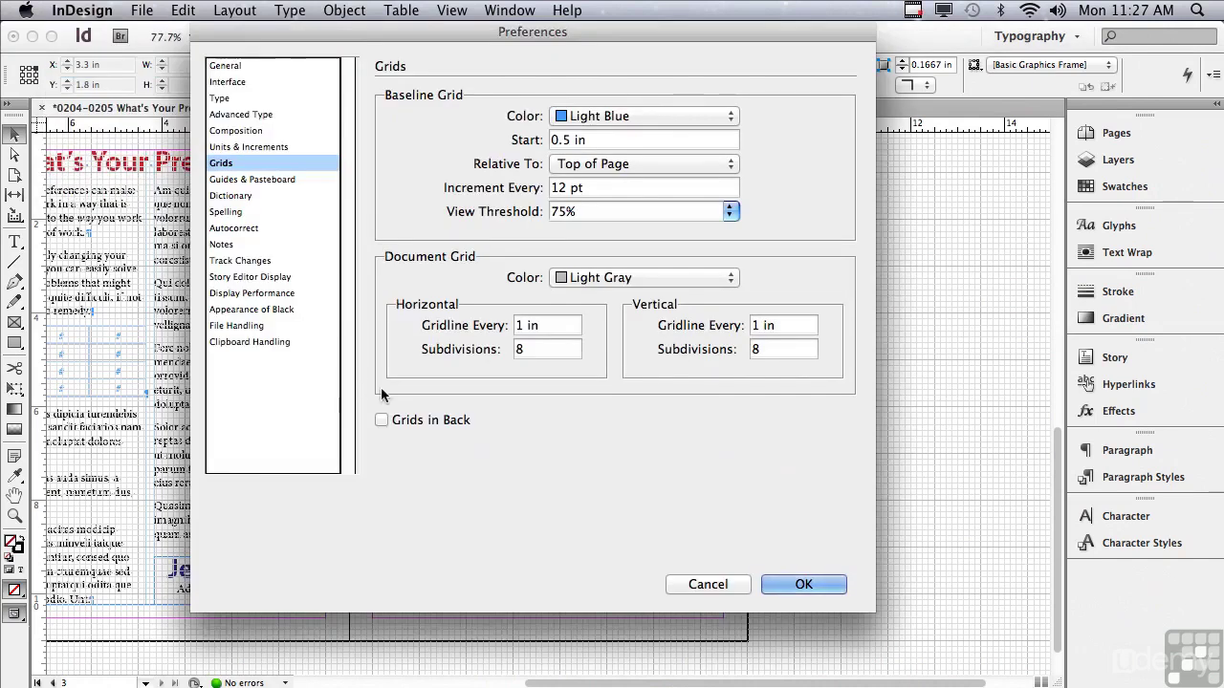
{"action": "left_click", "coordinate": [379, 421]}
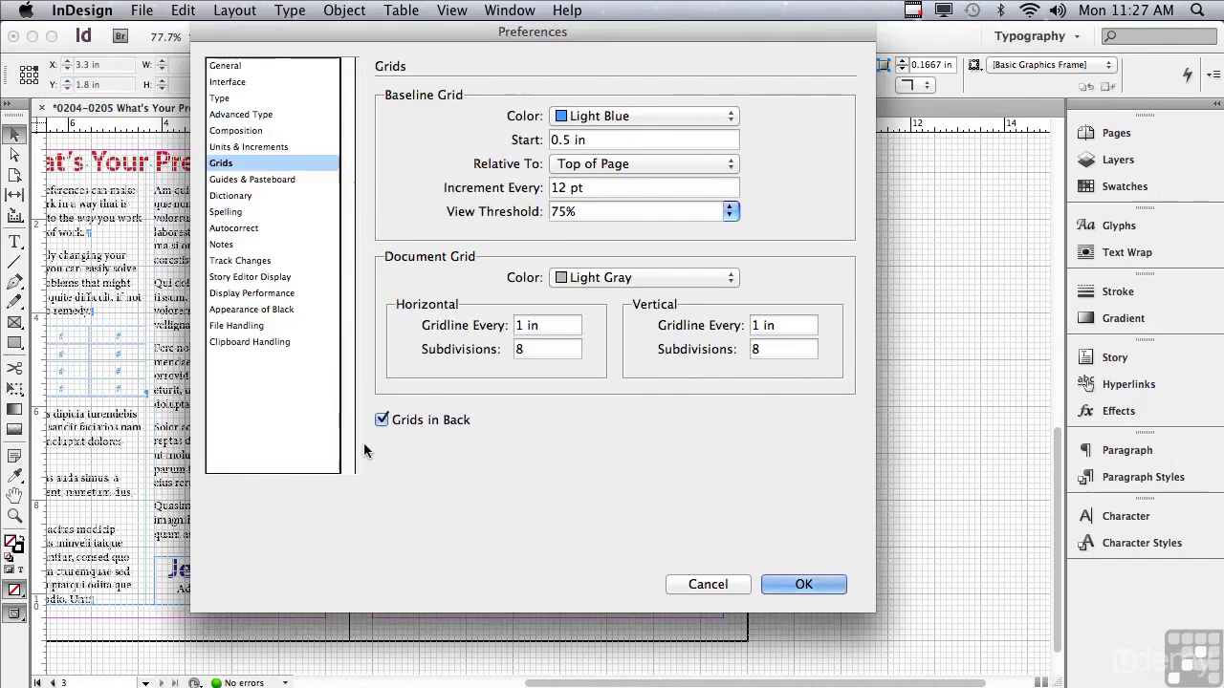
Review the Guides & Pasteboard preferences, including the colour choices available for smart guides.
{"action": "left_click", "coordinate": [256, 180]}
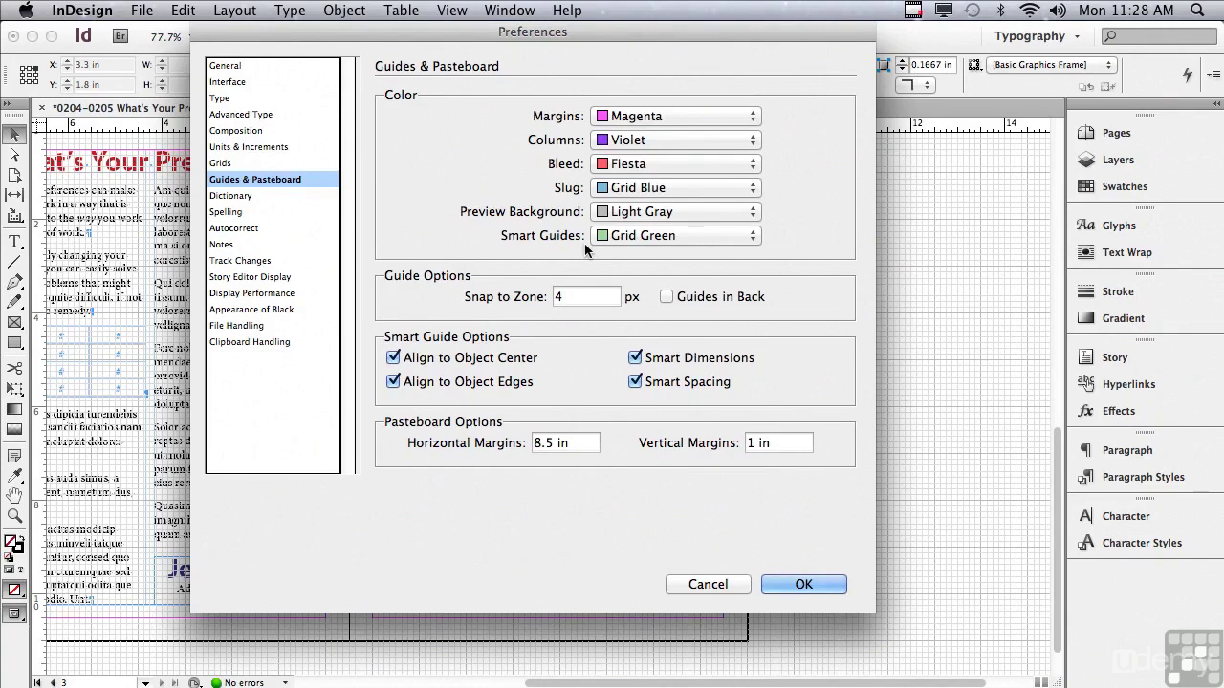
{"action": "left_click", "coordinate": [632, 239]}
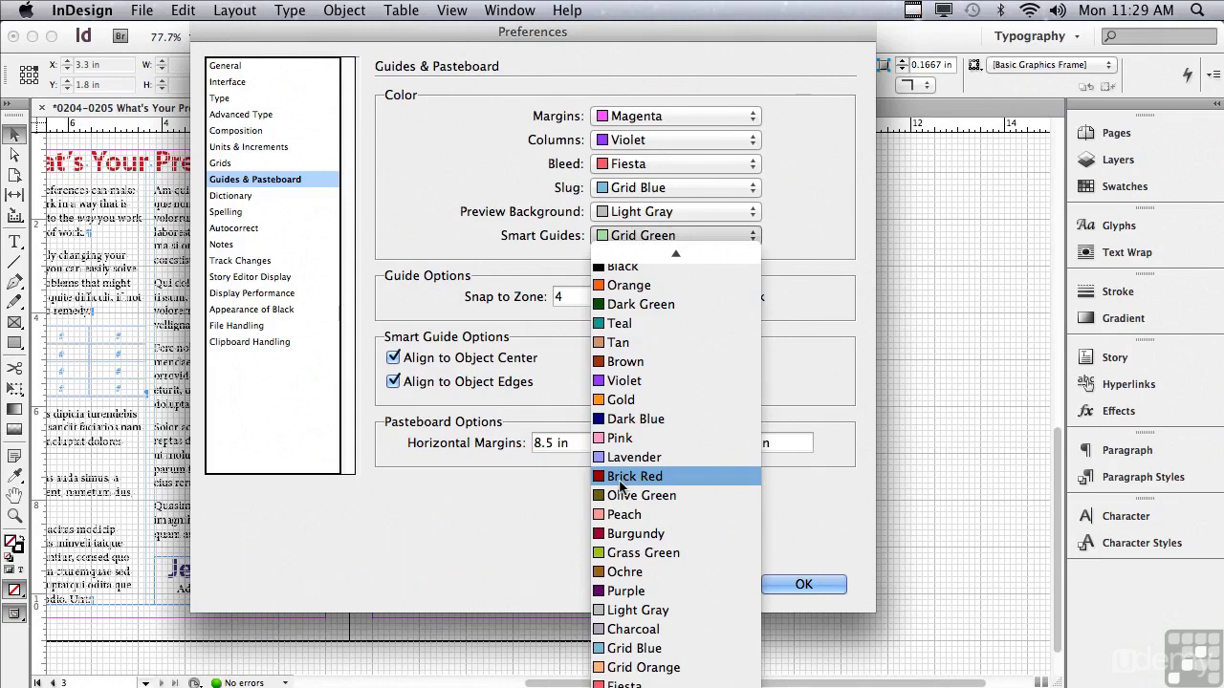
{"action": "left_click", "coordinate": [551, 486]}
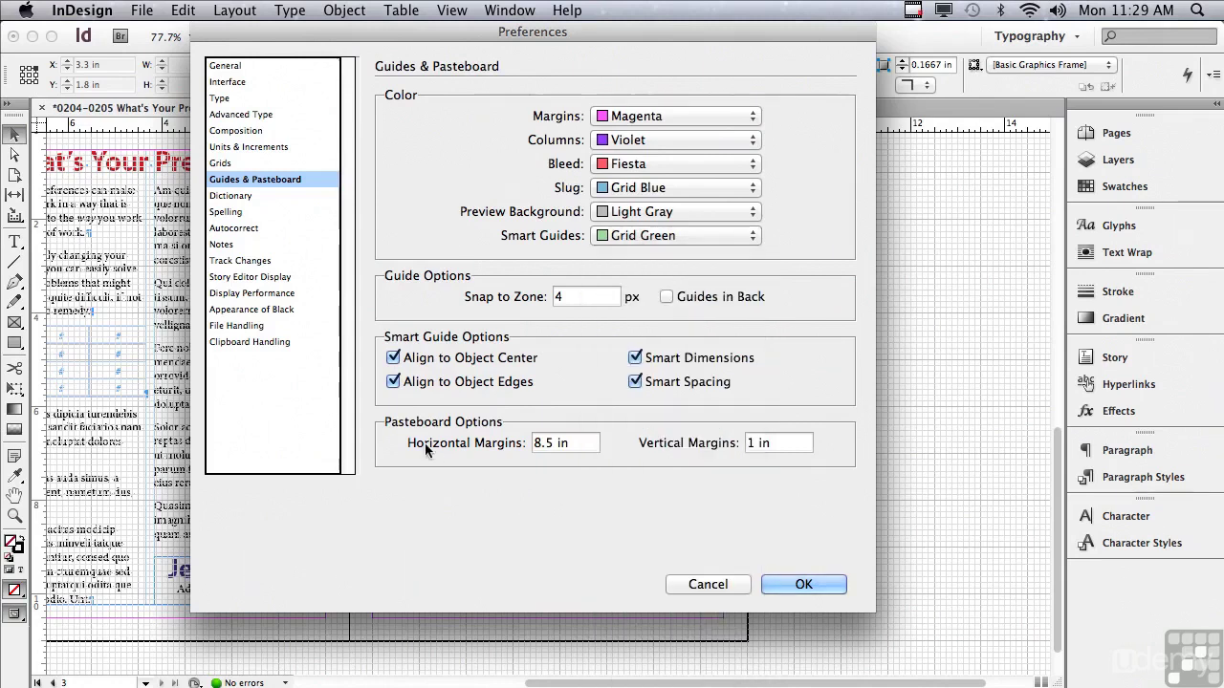
Set Vector Graphics to Proxy for the Typical view in the Display Performance preferences, and apply the preferences.
{"action": "left_click", "coordinate": [236, 294]}
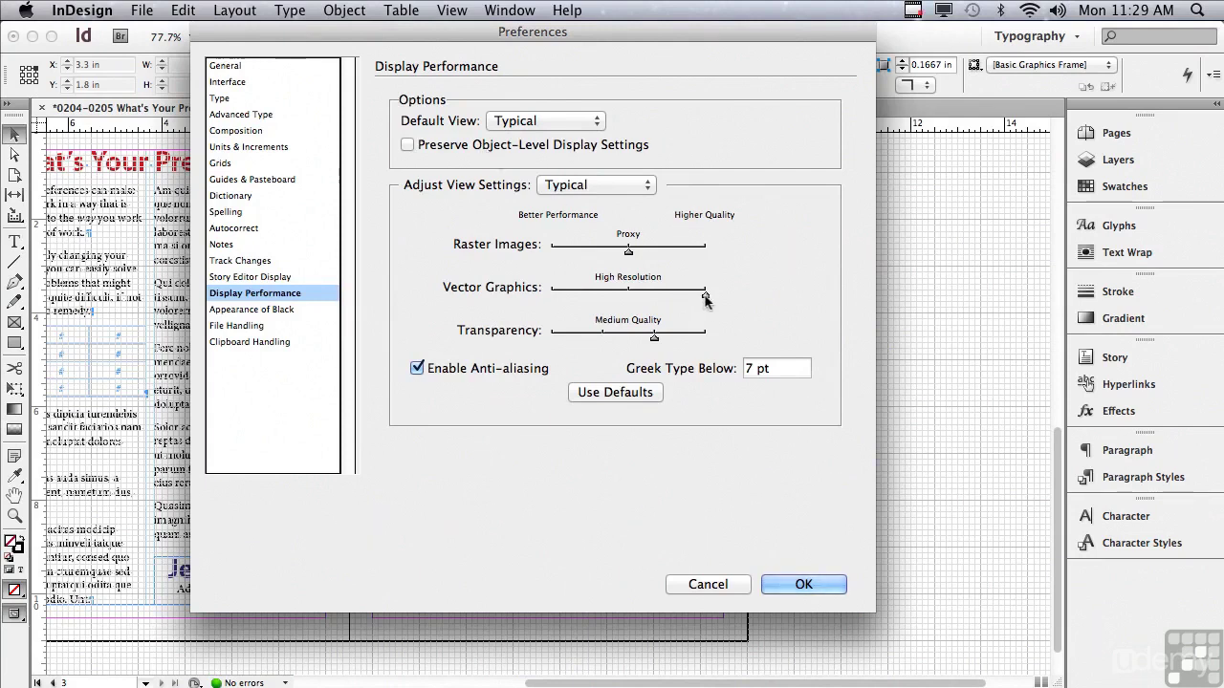
{"action": "left_click_drag", "start_coordinate": [703, 294], "coordinate": [635, 298]}
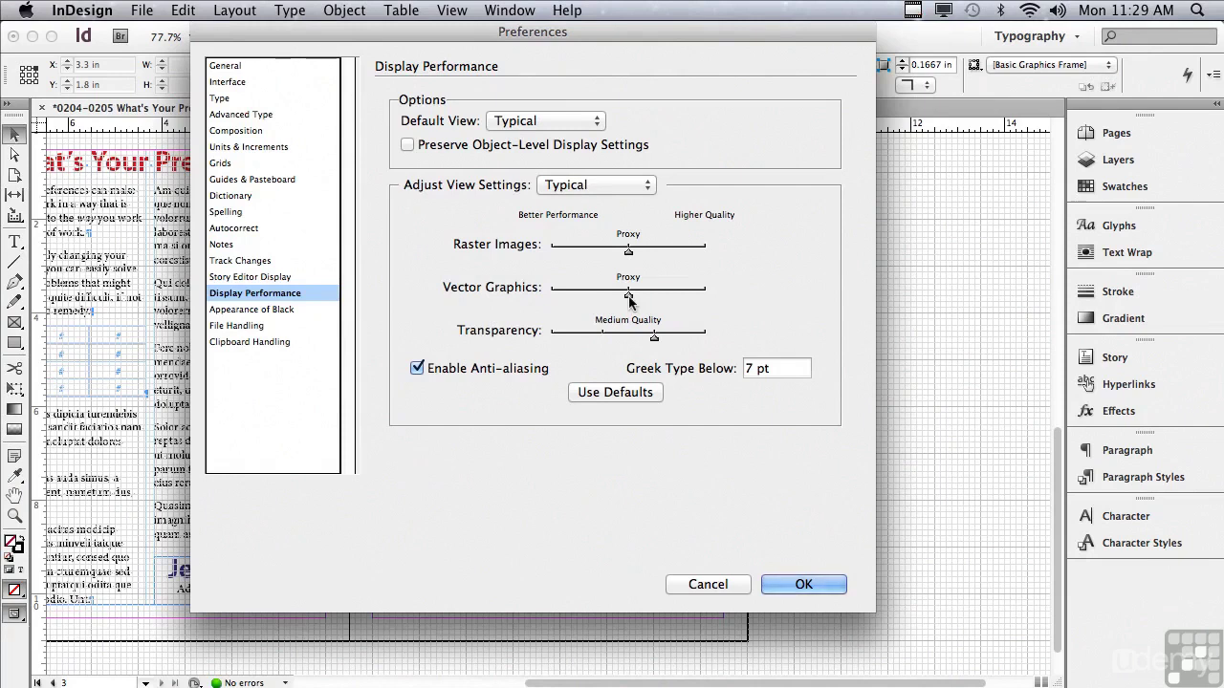
{"action": "left_click", "coordinate": [770, 584]}
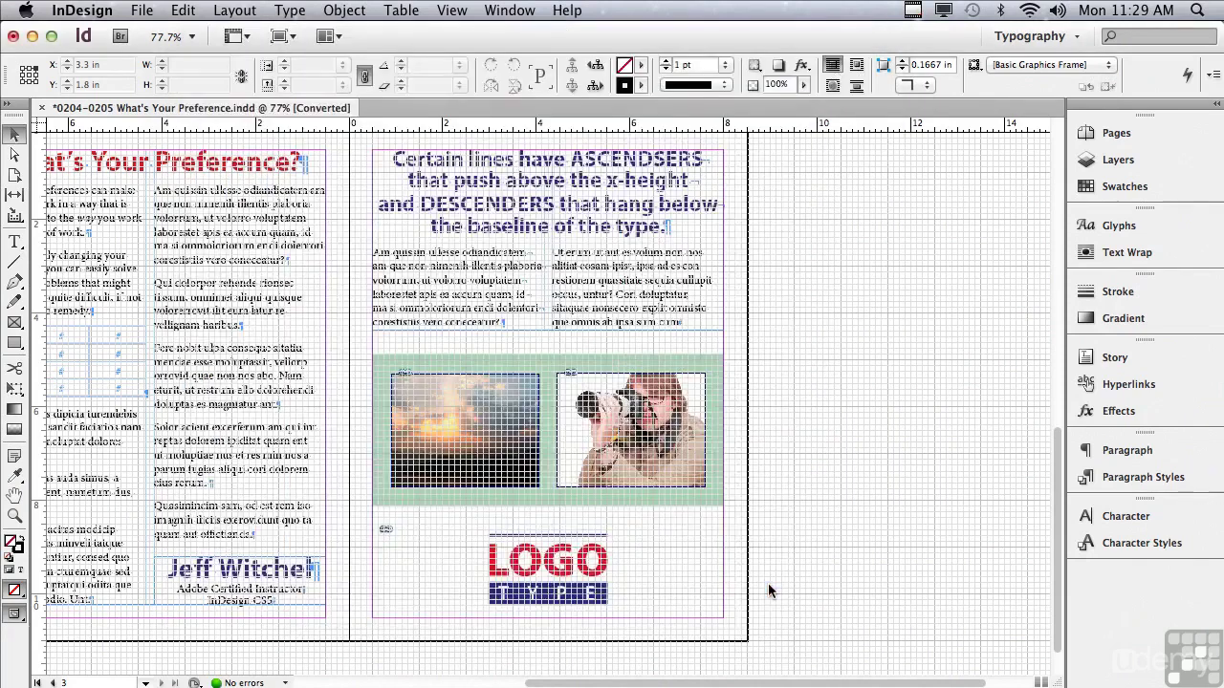
Hide the document grid on the layout.
{"action": "left_click", "coordinate": [452, 10]}
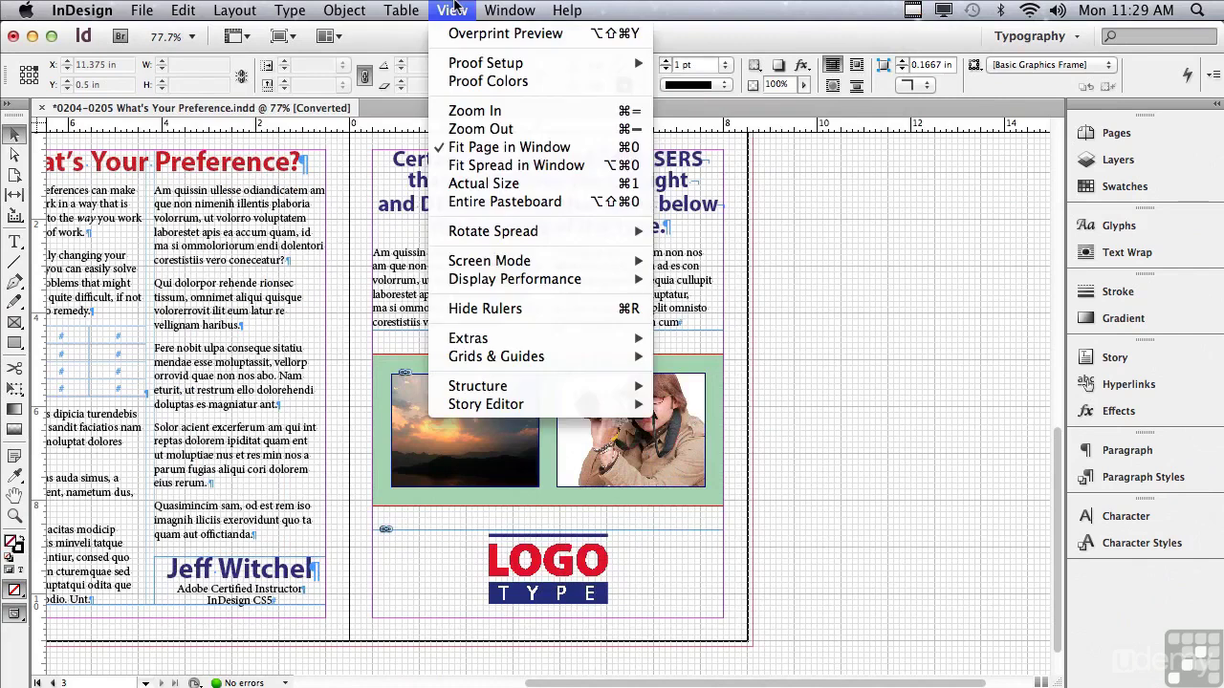
{"action": "mouse_move", "coordinate": [573, 359]}
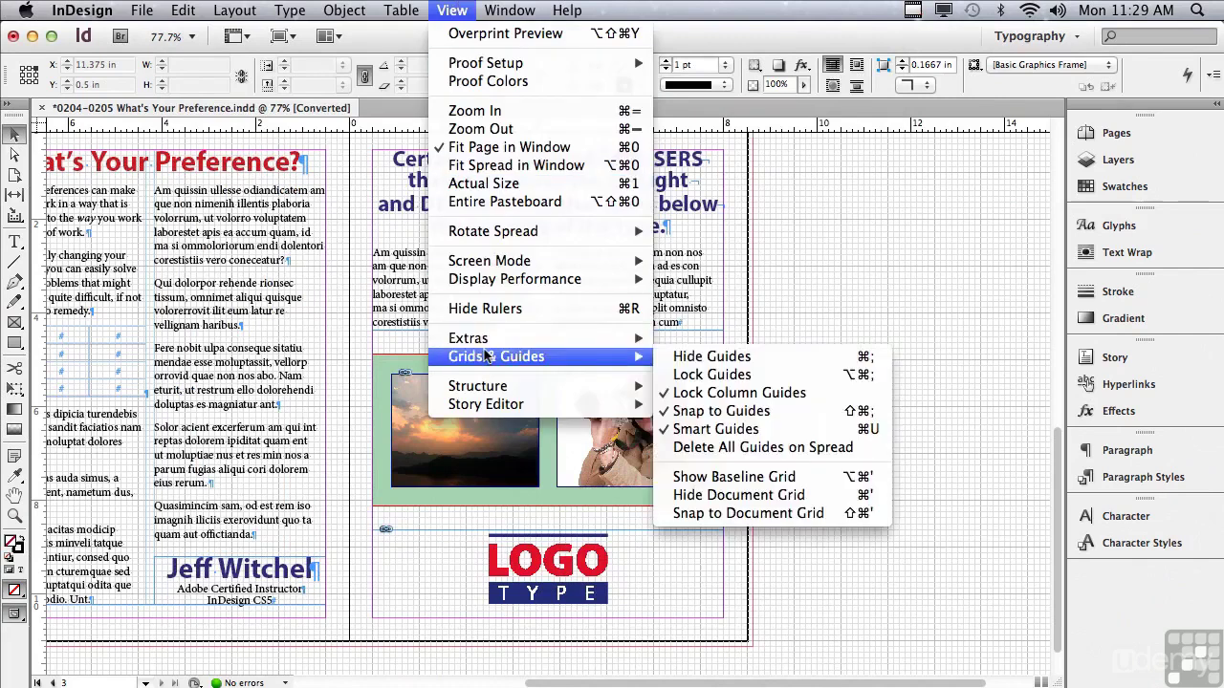
{"action": "left_click", "coordinate": [714, 493]}
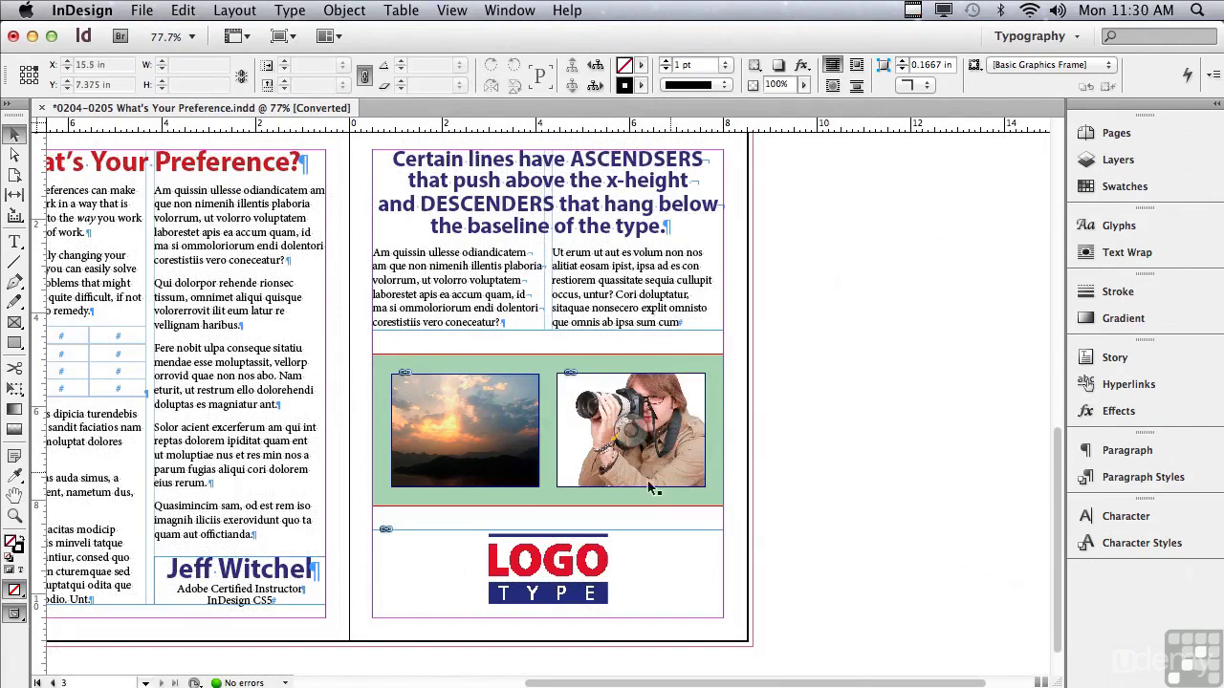
Magnify the LOGO TYPE artwork with the Zoom tool to examine how its vector edges are displayed.
{"action": "left_click", "coordinate": [14, 517]}
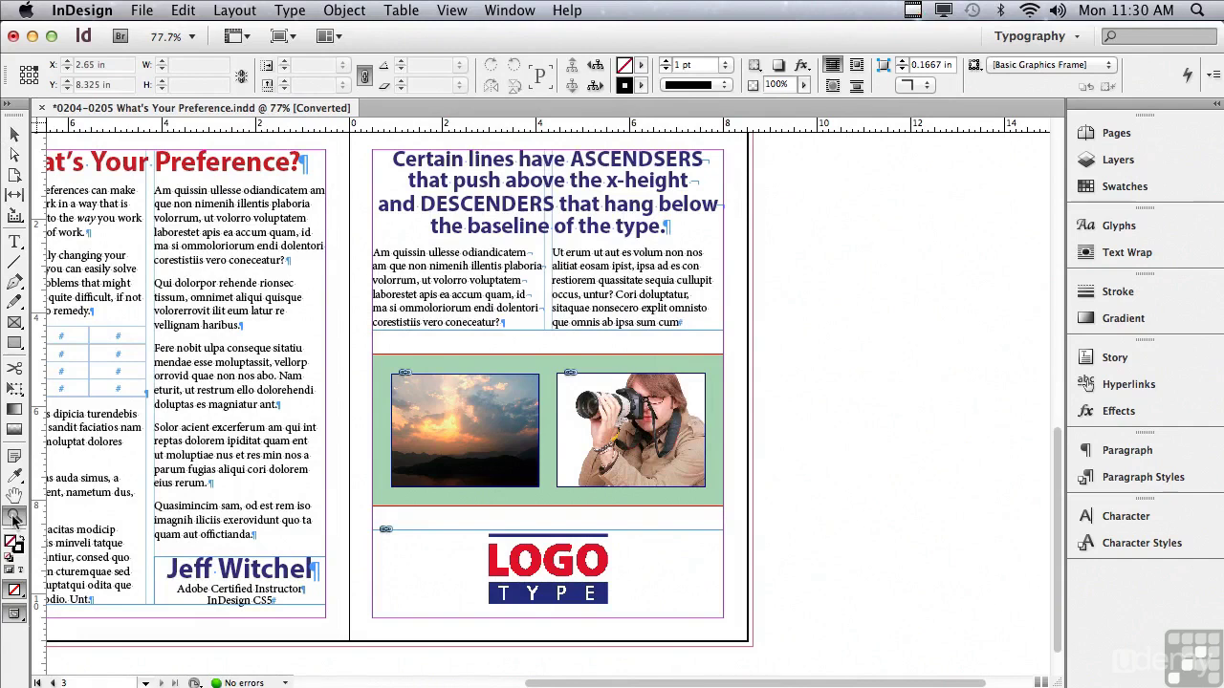
{"action": "left_click_drag", "start_coordinate": [469, 517], "coordinate": [628, 617]}
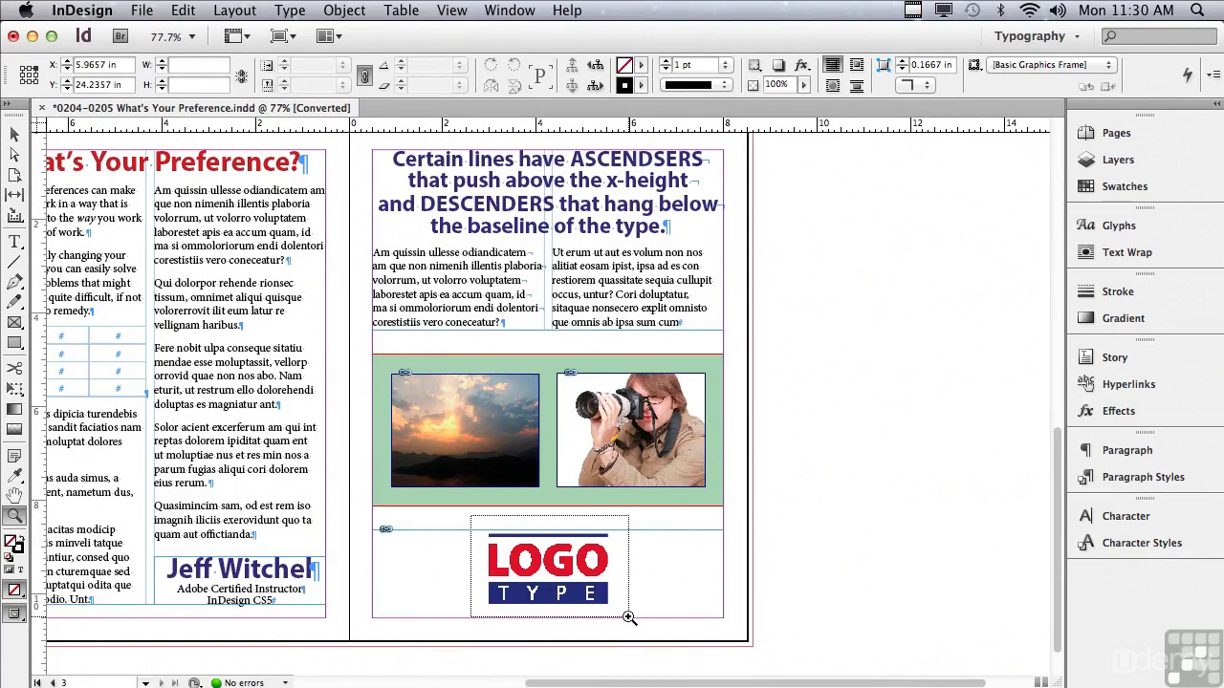
{"action": "left_click_drag", "start_coordinate": [628, 617], "coordinate": [628, 618]}
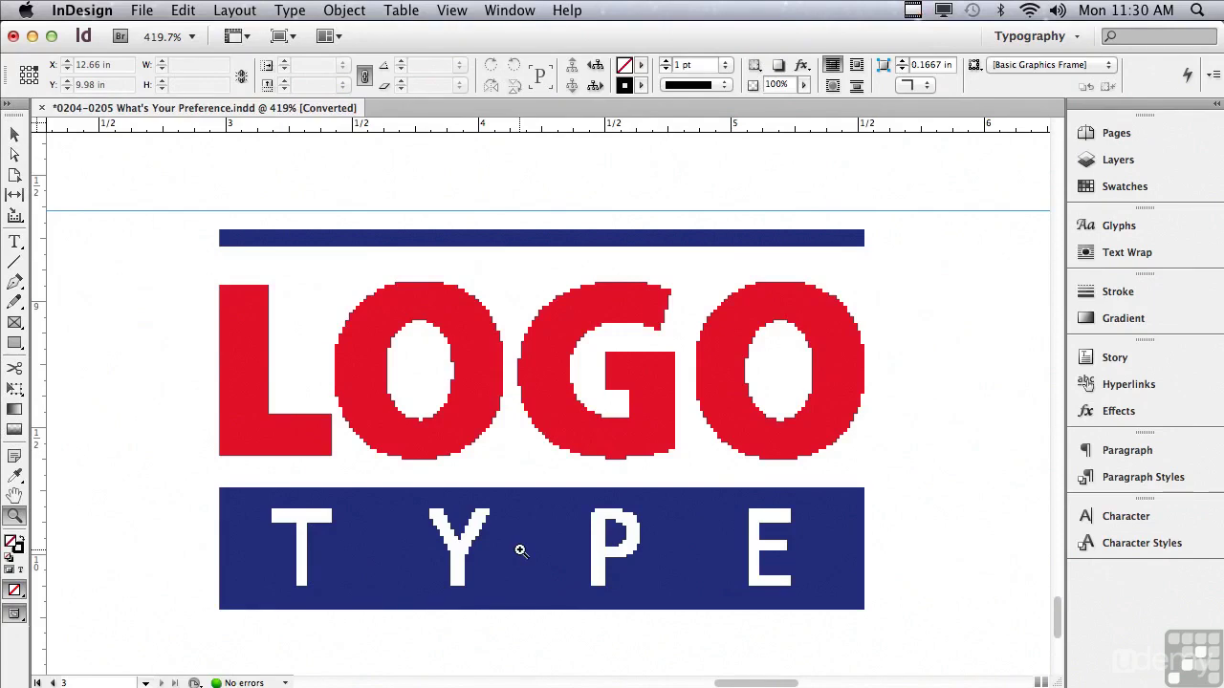
Set Vector Graphics to High Resolution for the Typical view in the Display Performance preferences, and apply the change.
{"action": "left_click", "coordinate": [86, 11]}
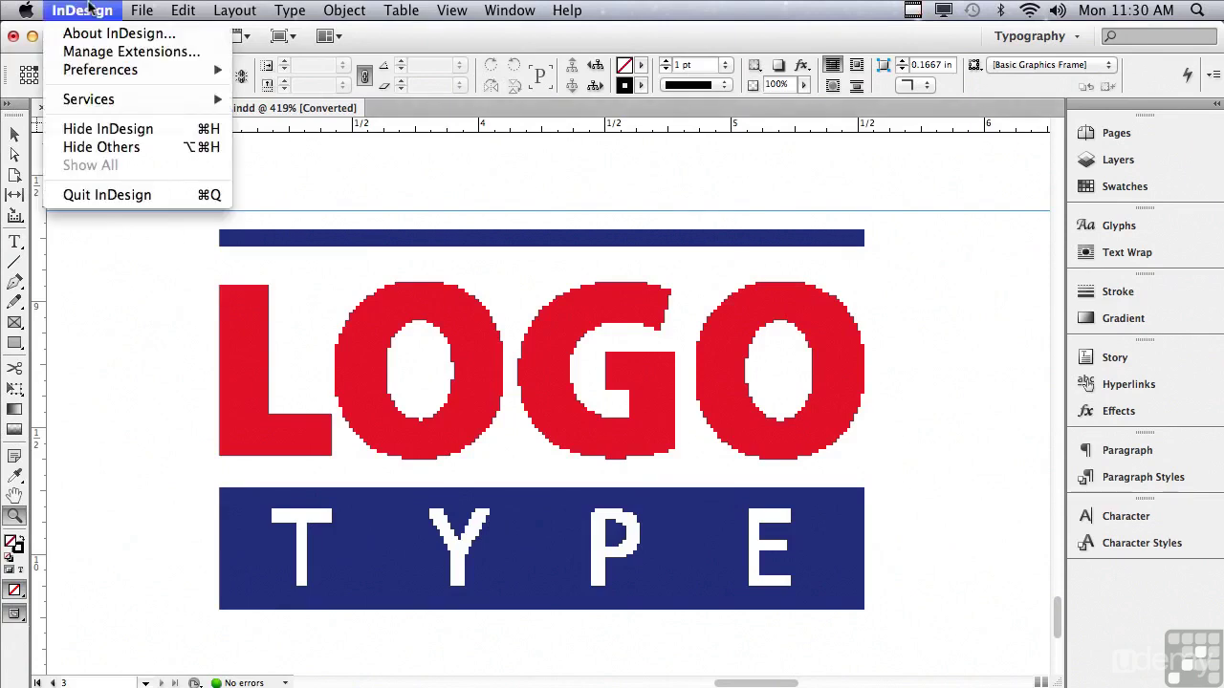
{"action": "mouse_move", "coordinate": [96, 70]}
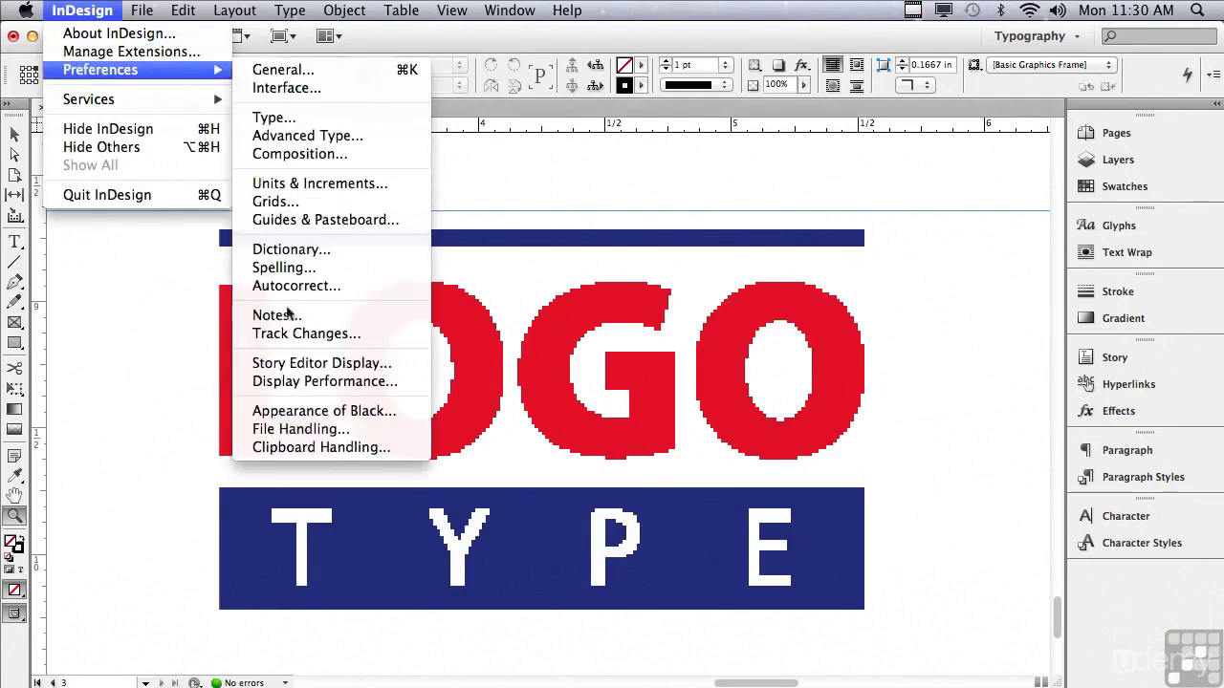
{"action": "left_click", "coordinate": [295, 382]}
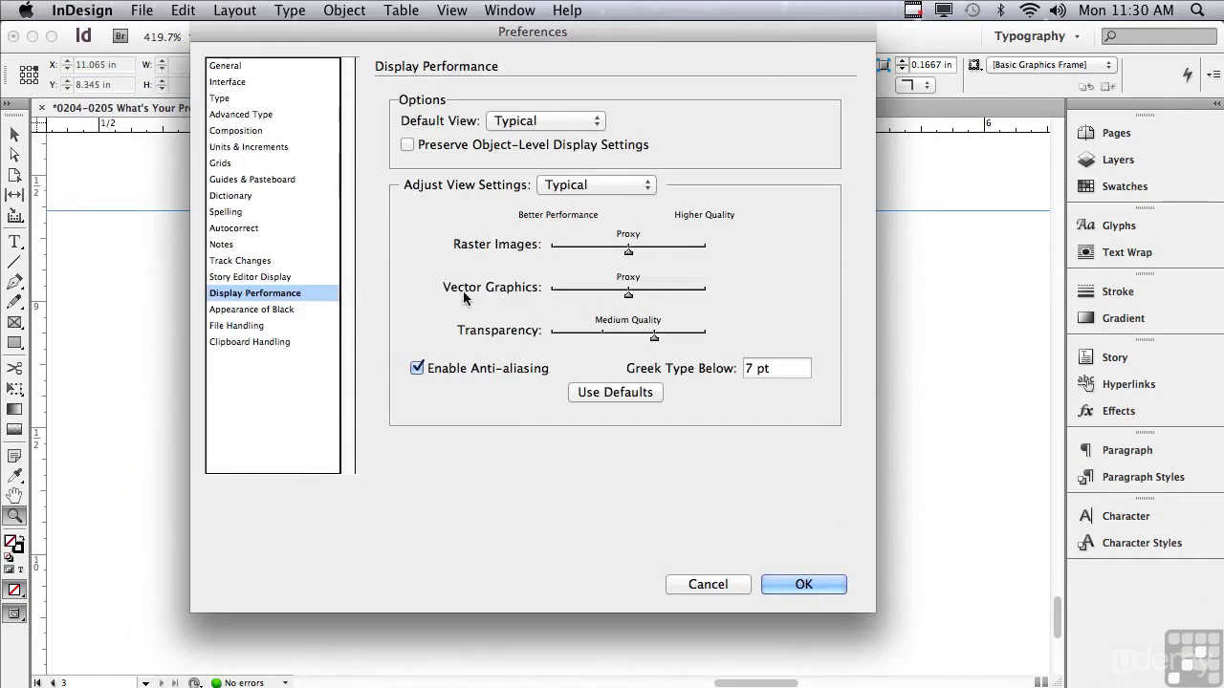
{"action": "left_click_drag", "start_coordinate": [628, 295], "coordinate": [708, 296]}
{"action": "left_click", "coordinate": [801, 585]}
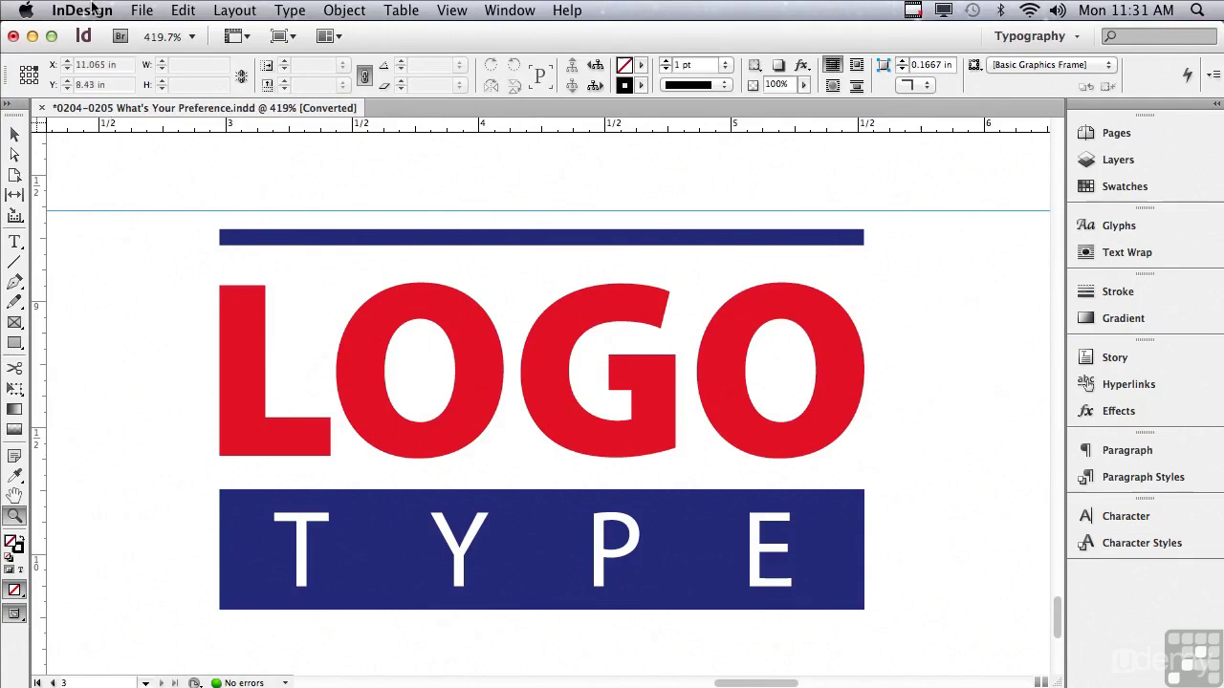
Return Vector Graphics to Proxy for the Typical view in the Display Performance preferences, and apply the change.
{"action": "left_click", "coordinate": [93, 8]}
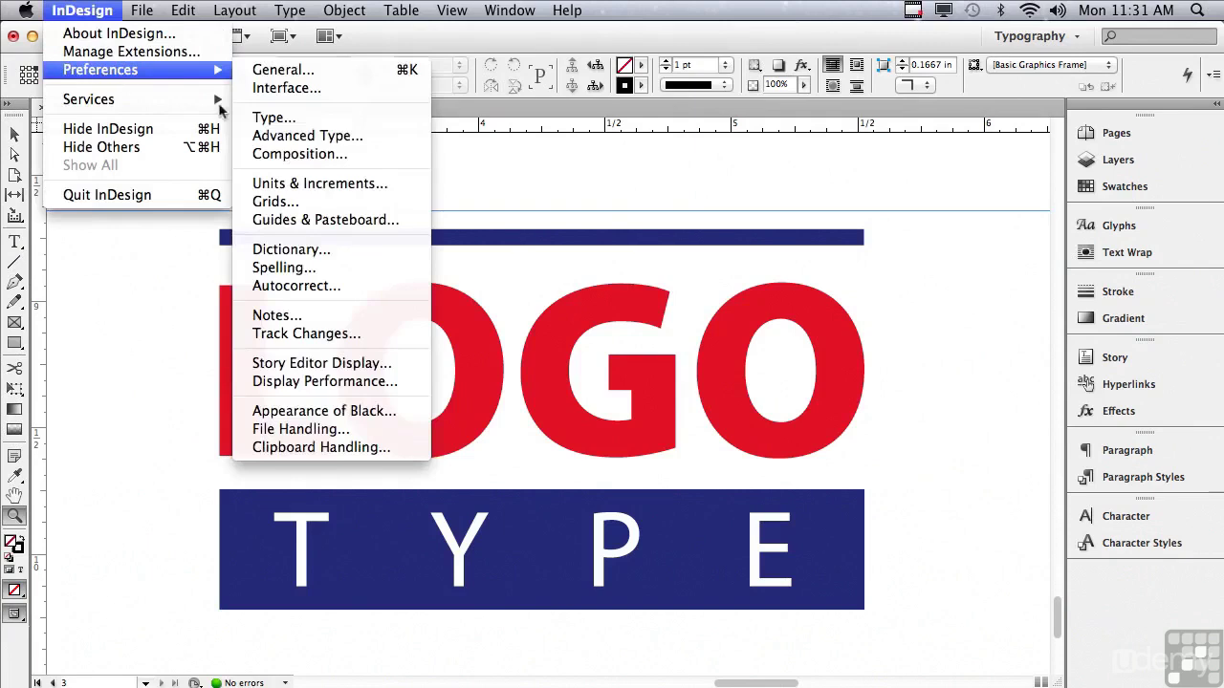
{"action": "left_click", "coordinate": [290, 380]}
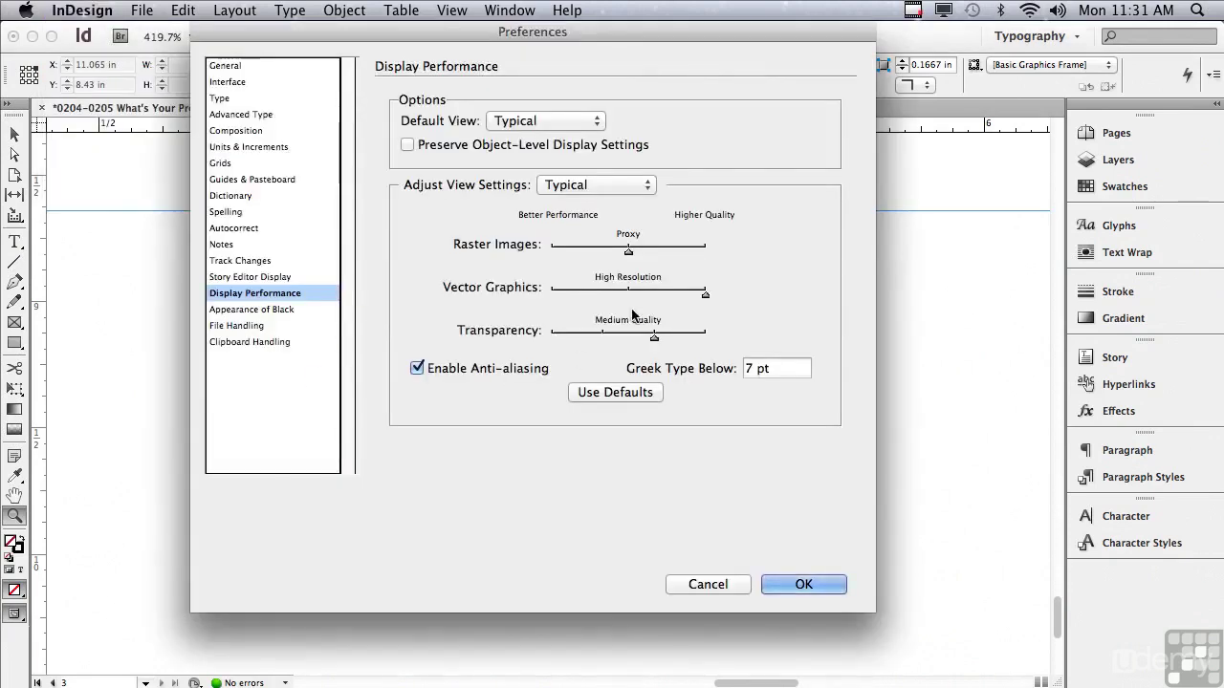
{"action": "left_click_drag", "start_coordinate": [705, 292], "coordinate": [640, 296]}
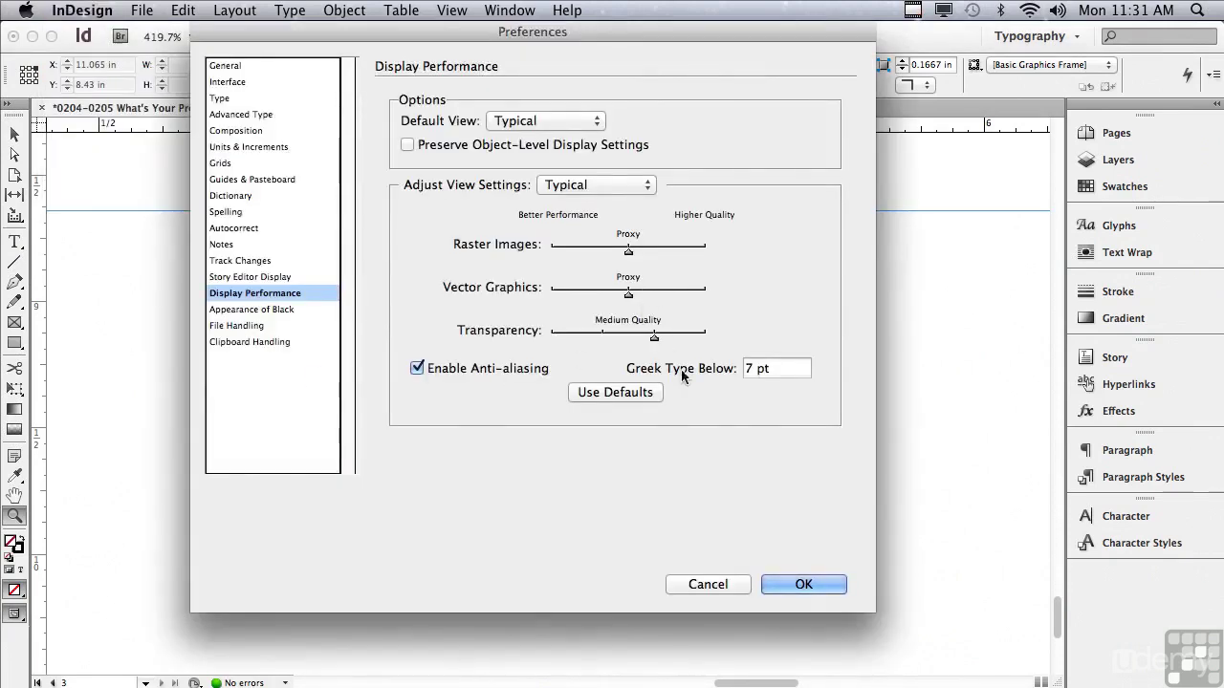
{"action": "left_click", "coordinate": [793, 587]}
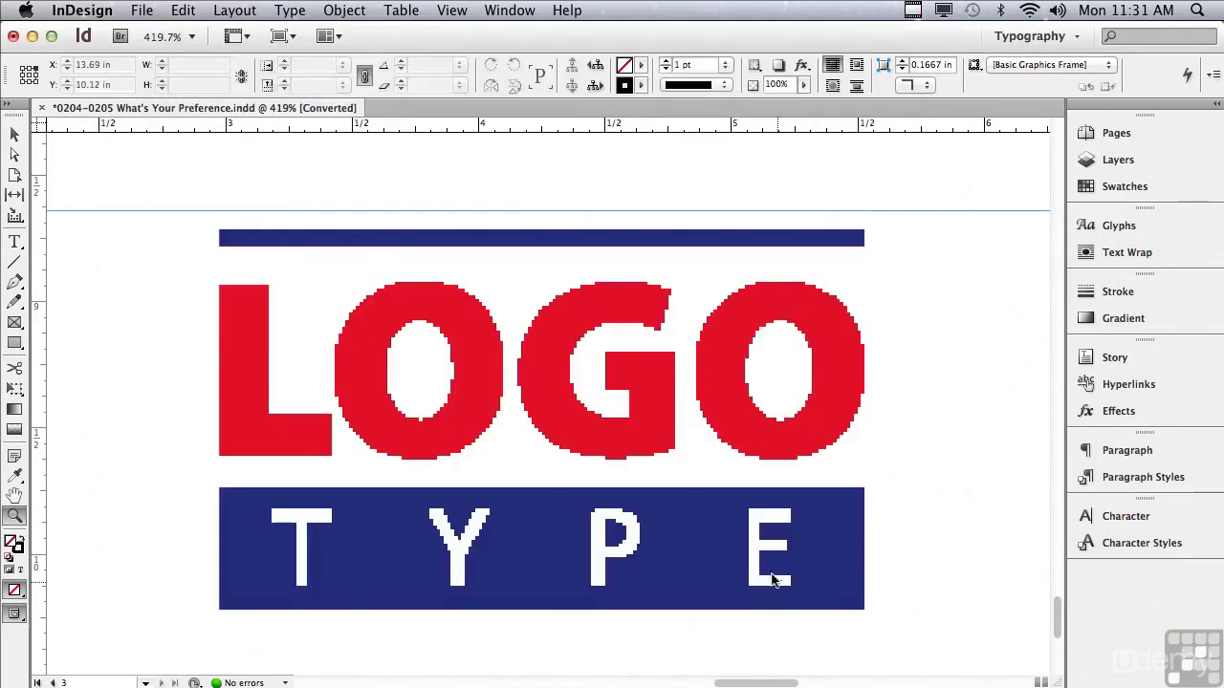
Switch the document's display performance to High Quality Display.
{"action": "left_click", "coordinate": [452, 10]}
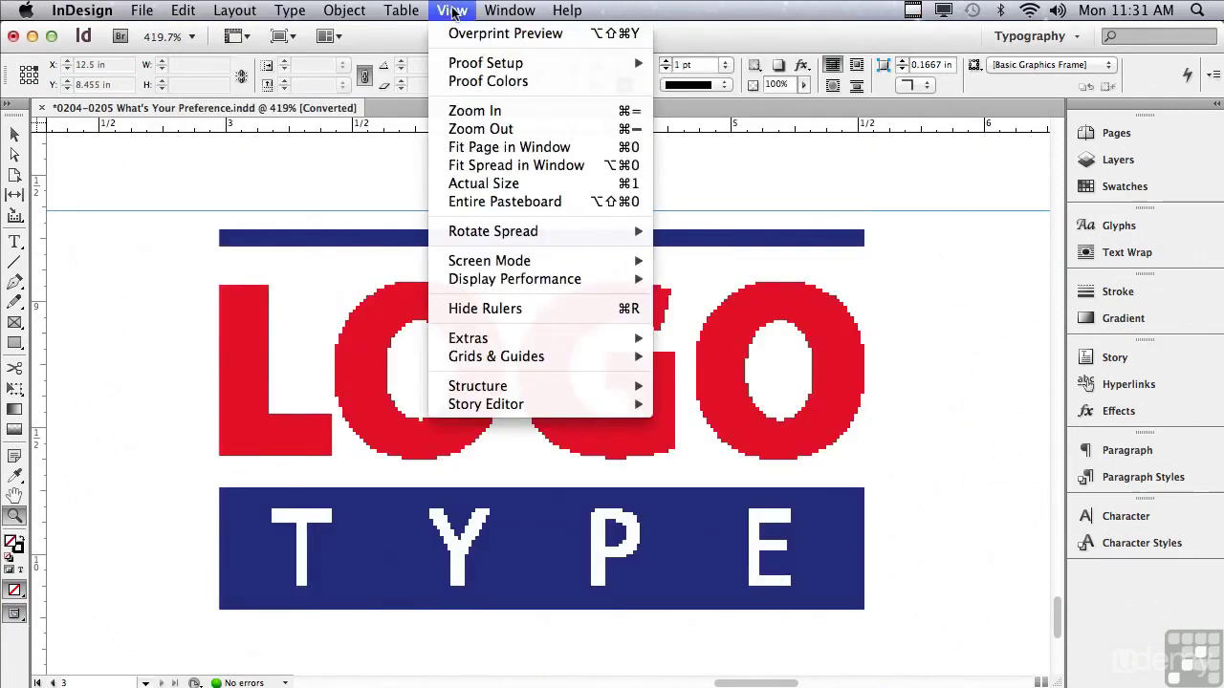
{"action": "mouse_move", "coordinate": [465, 280]}
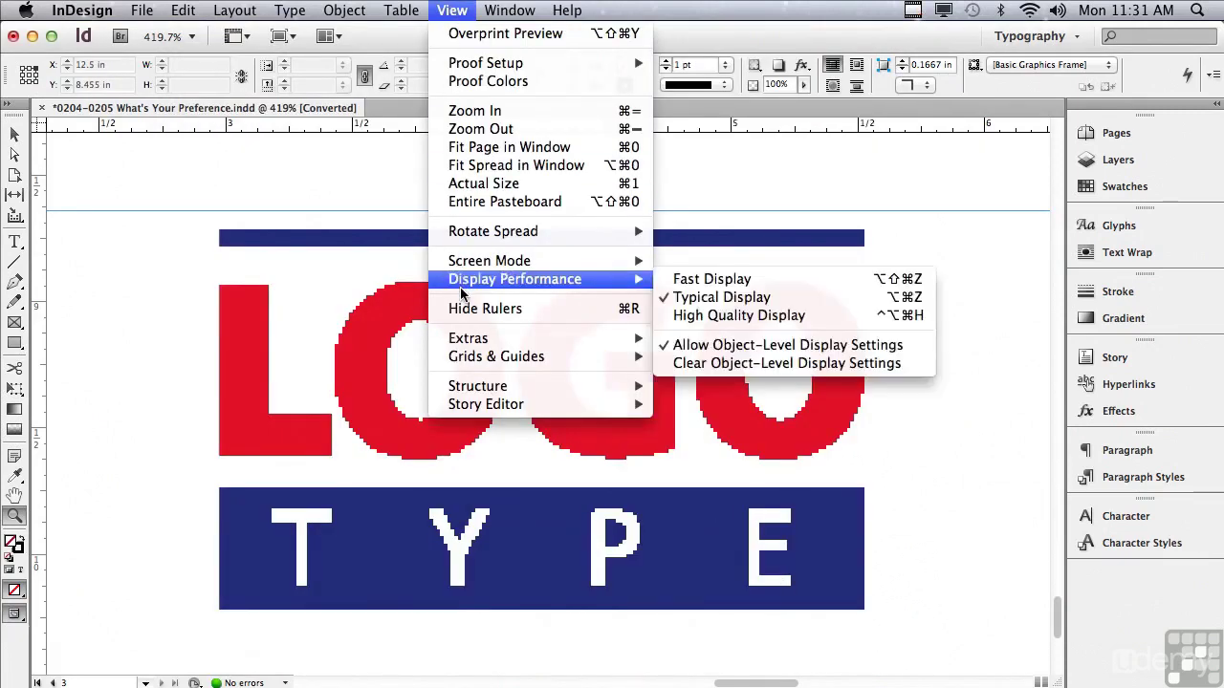
{"action": "left_click", "coordinate": [688, 316]}
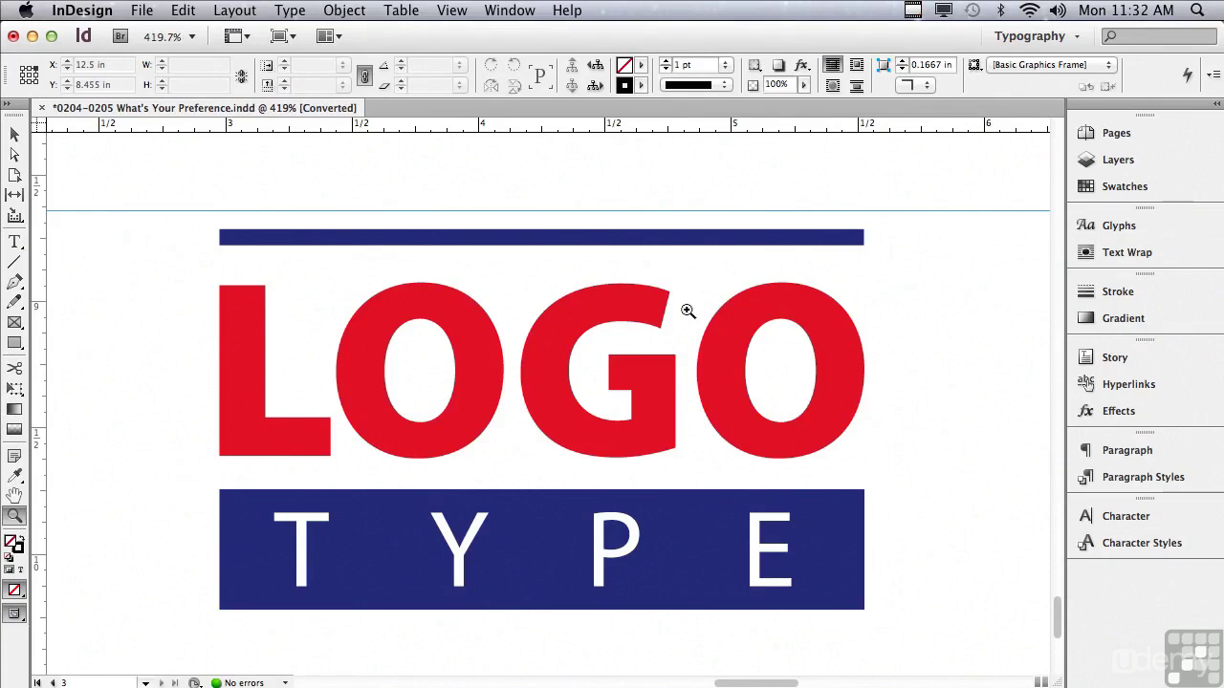
Switch the document's display performance back to Typical Display.
{"action": "left_click", "coordinate": [450, 10]}
{"action": "mouse_move", "coordinate": [472, 281]}
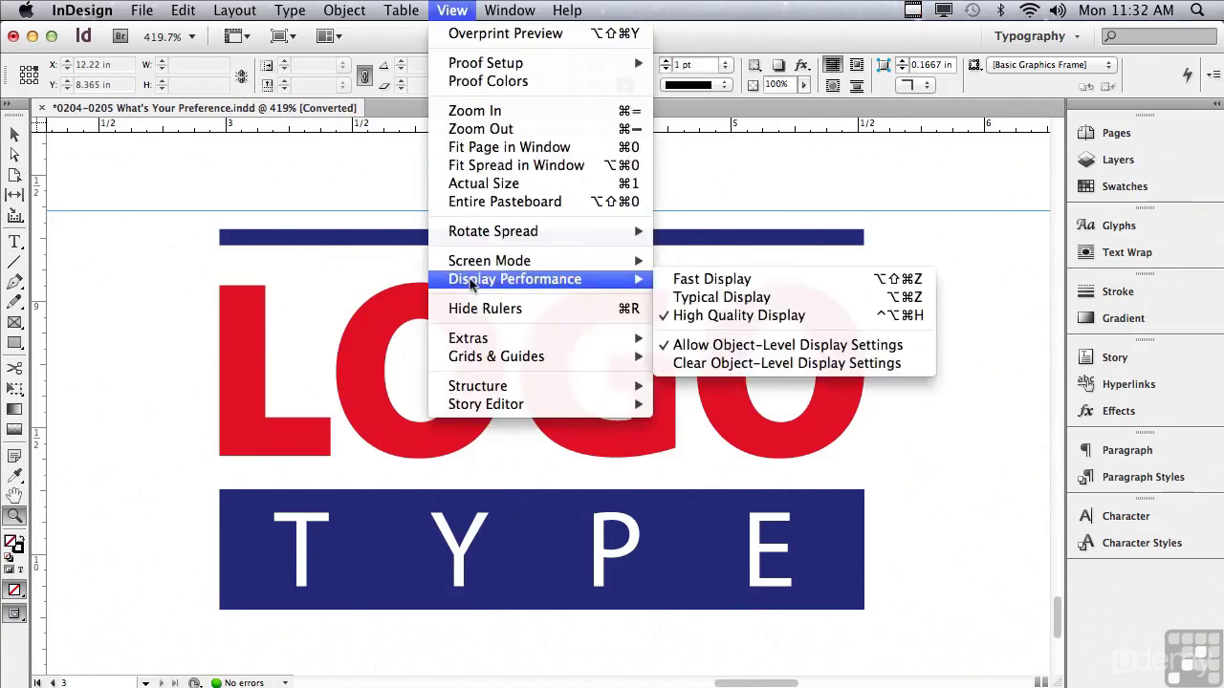
{"action": "left_click", "coordinate": [687, 304]}
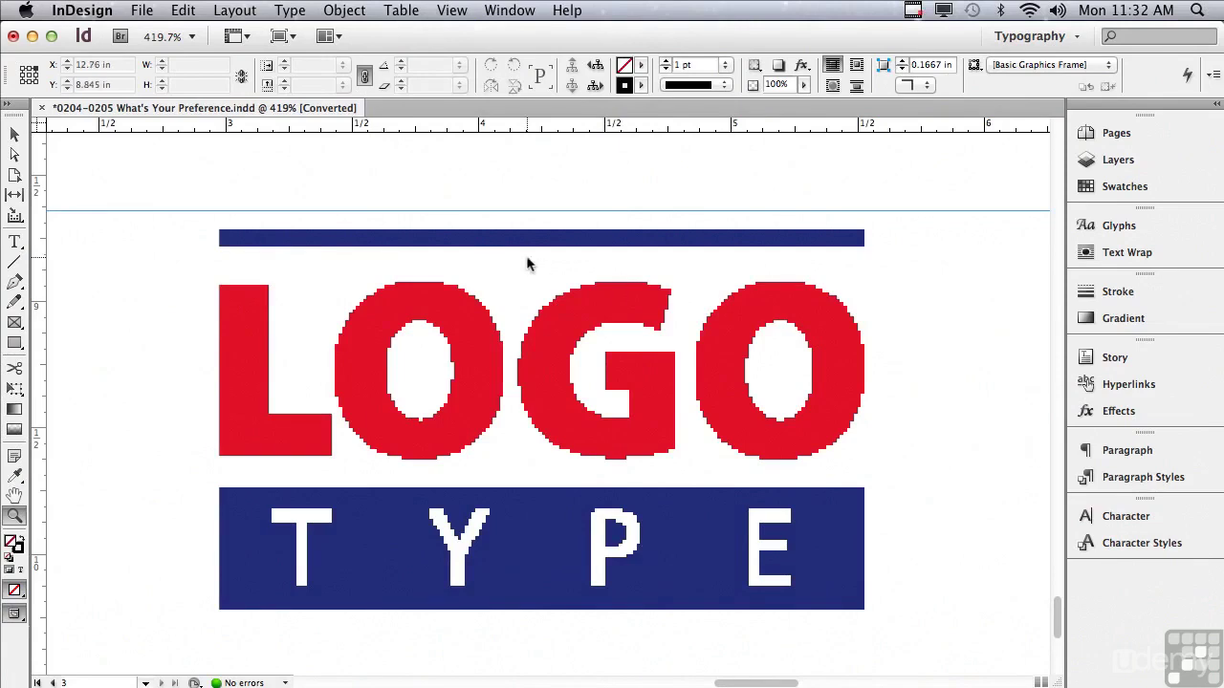
Set the snippet import position to Original Location in the File Handling preferences.
{"action": "key", "text": "super+k"}
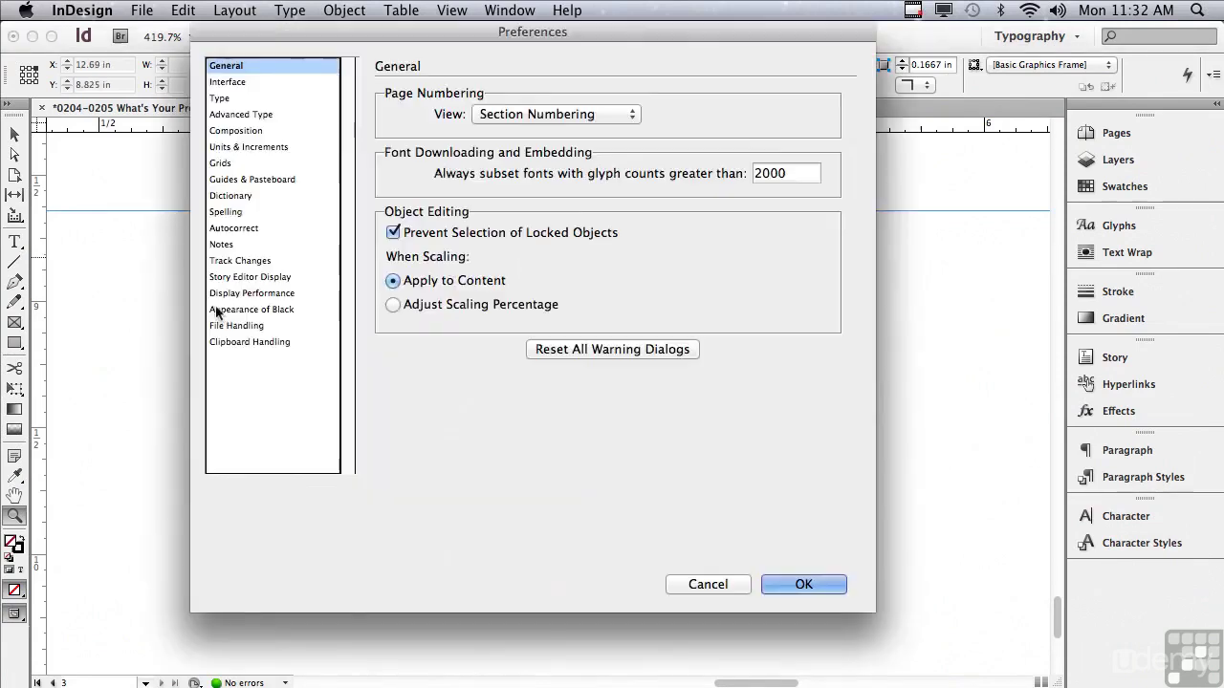
{"action": "left_click", "coordinate": [222, 326]}
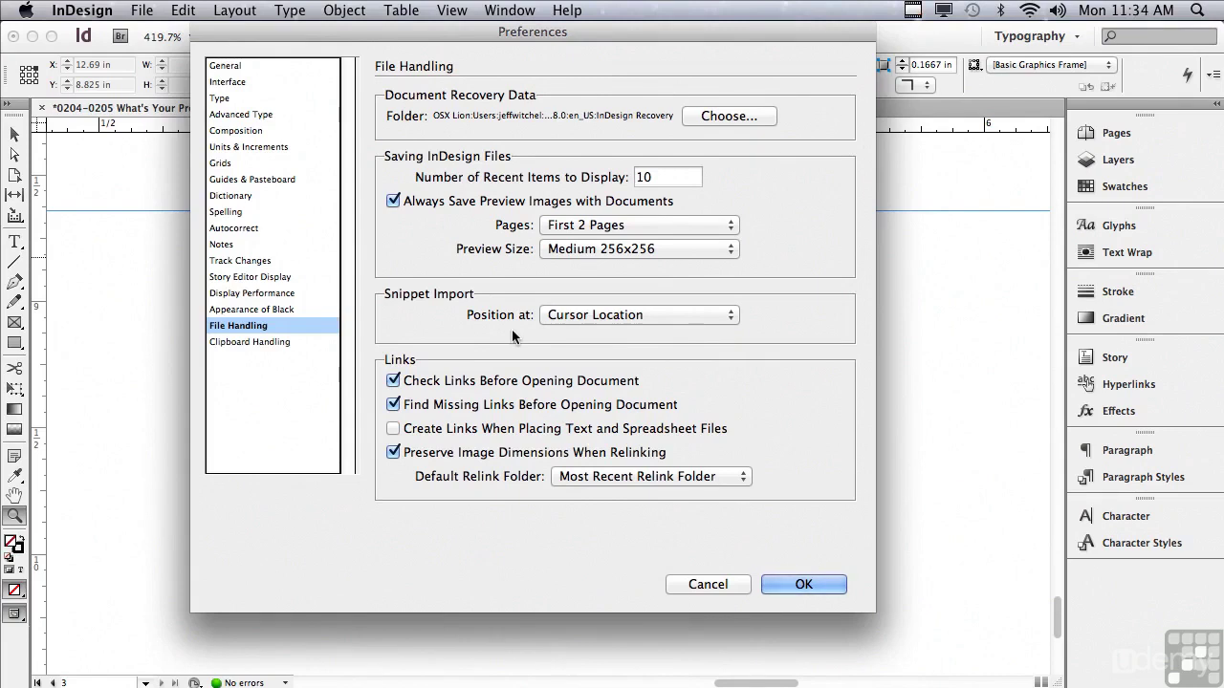
{"action": "left_click", "coordinate": [569, 318]}
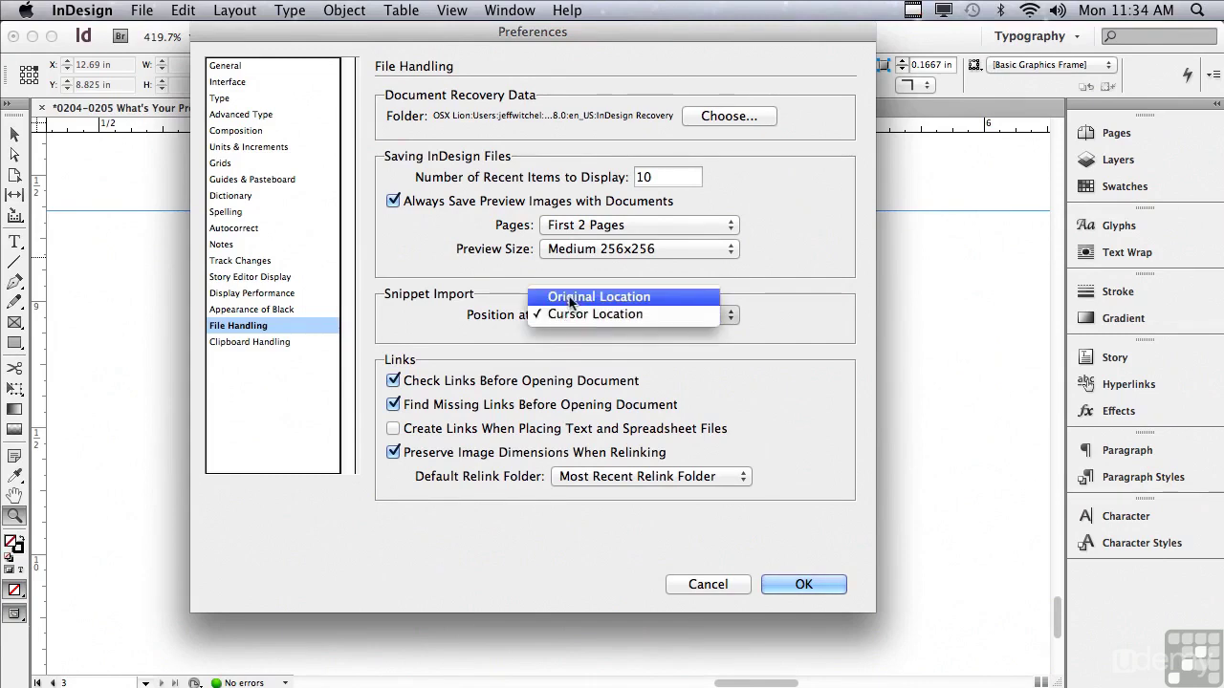
{"action": "left_click", "coordinate": [569, 299]}
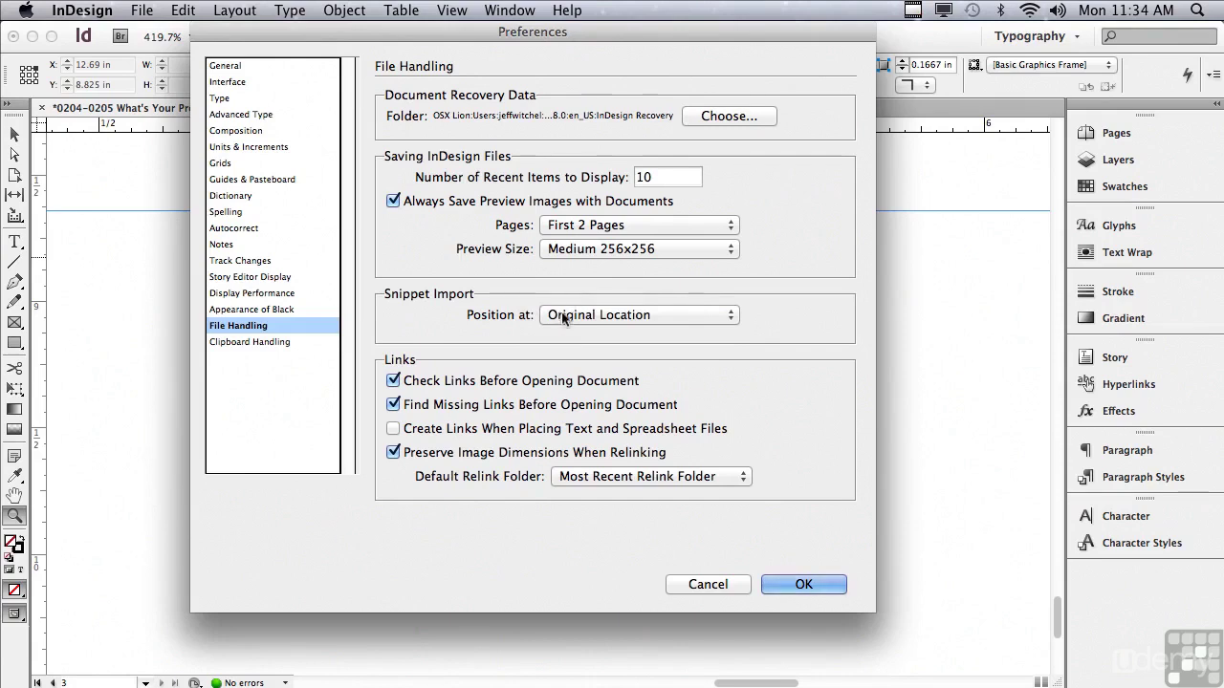
Set the snippet import position back to Cursor Location.
{"action": "left_click", "coordinate": [564, 316]}
{"action": "left_click", "coordinate": [569, 331]}
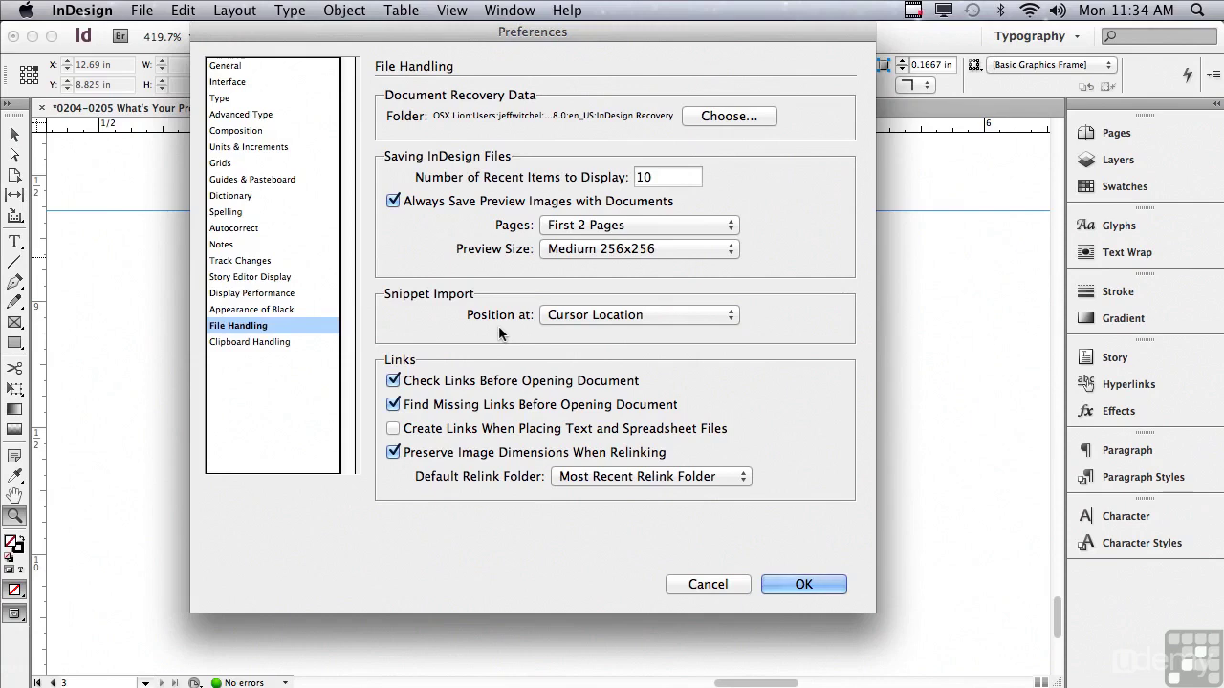
{"action": "key", "text": "shift"}
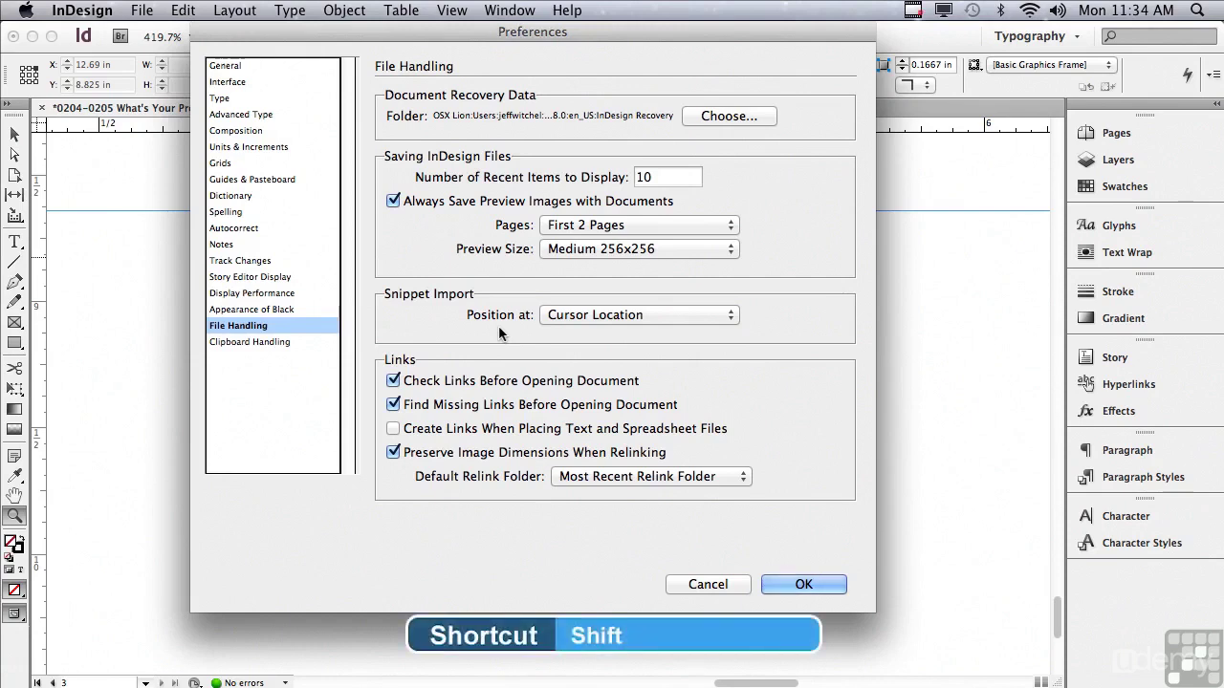